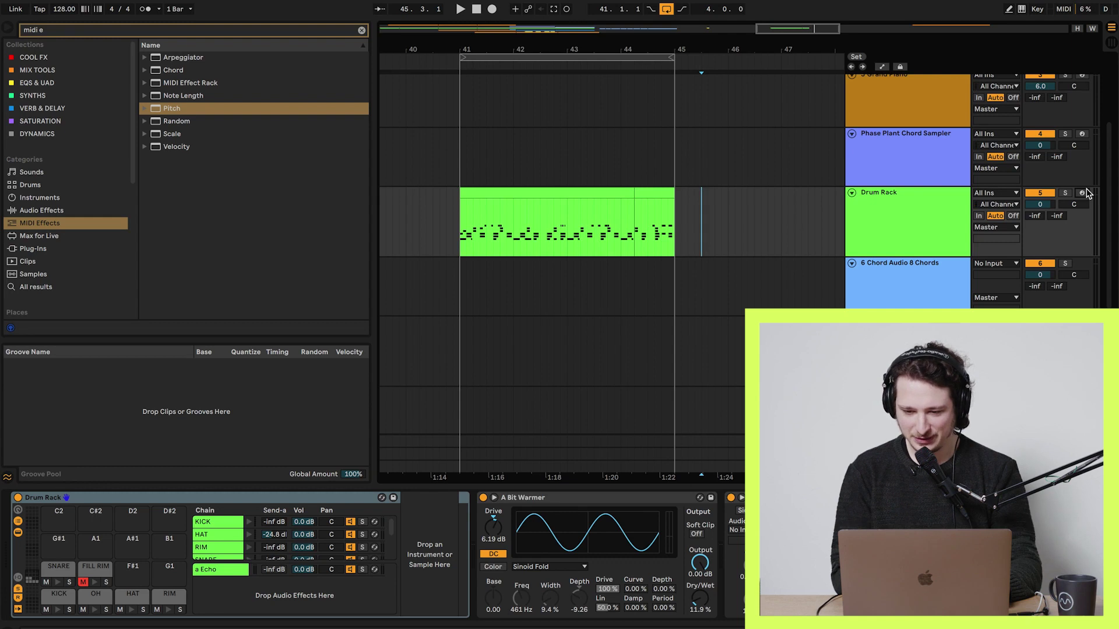
Play back the drum clip on the Drum Rack track from bar 41.
{"action": "left_click", "coordinate": [1081, 192]}
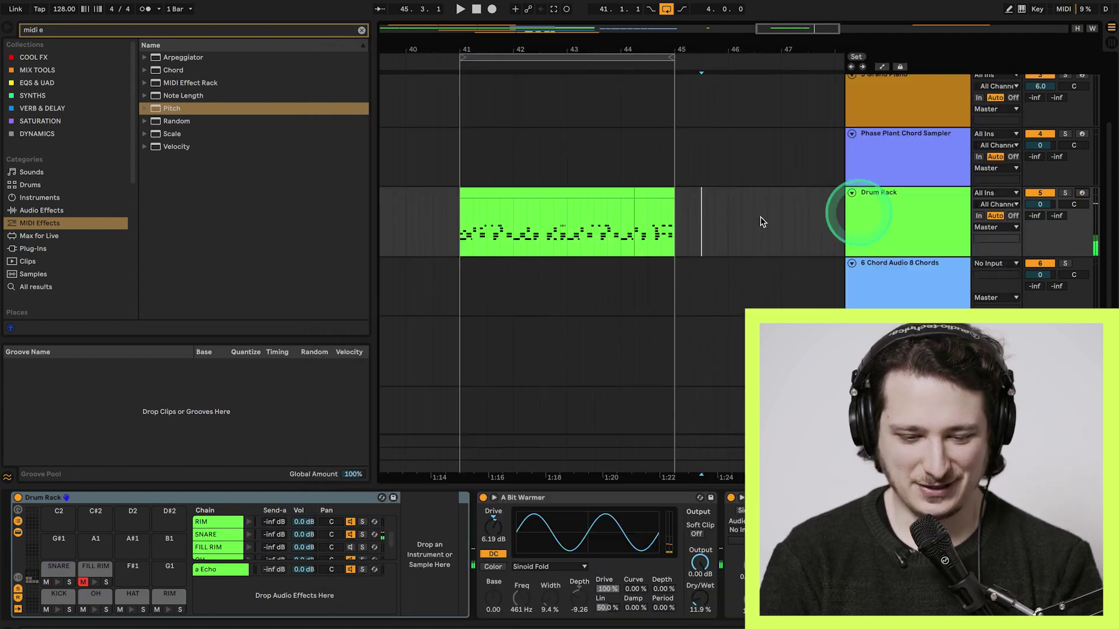
{"action": "left_click", "coordinate": [746, 219]}
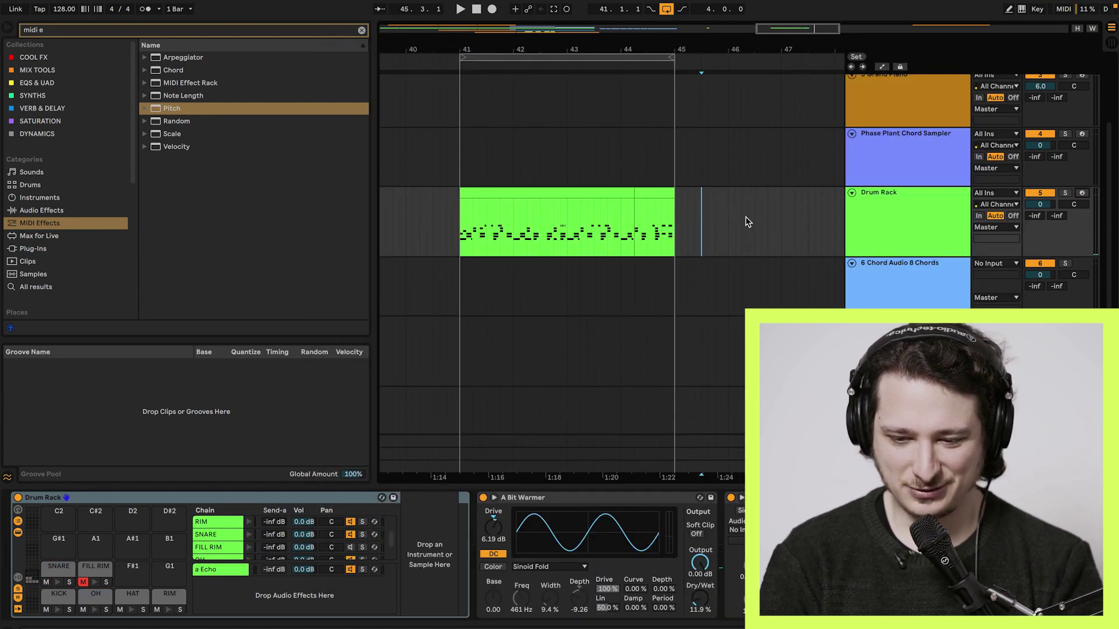
{"action": "left_click_drag", "start_coordinate": [595, 51], "coordinate": [592, 43]}
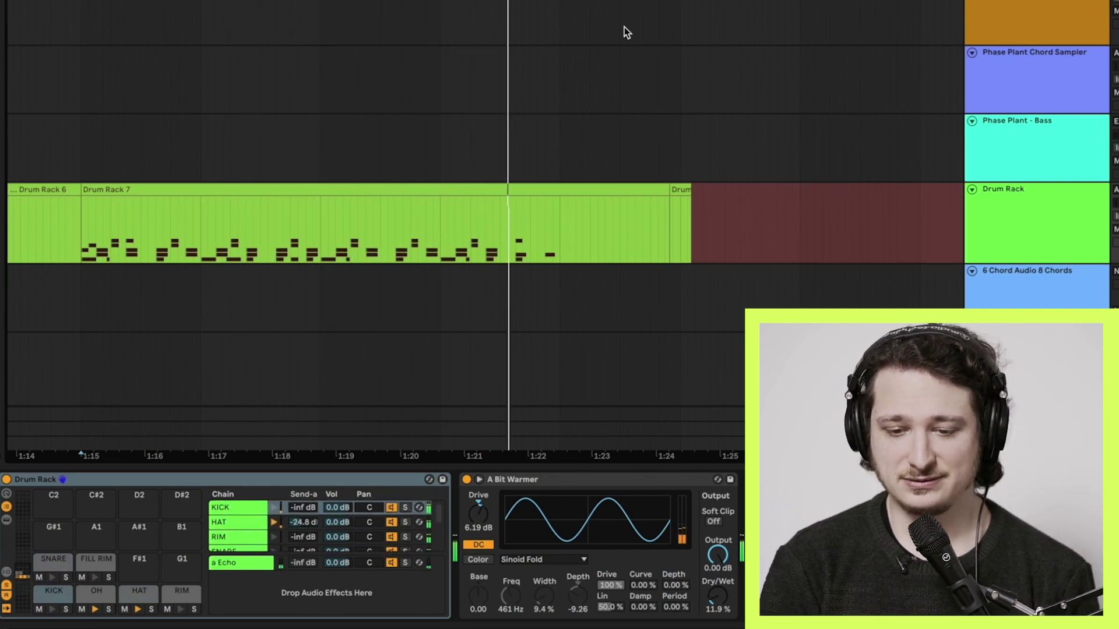
{"action": "left_click", "coordinate": [498, 190]}
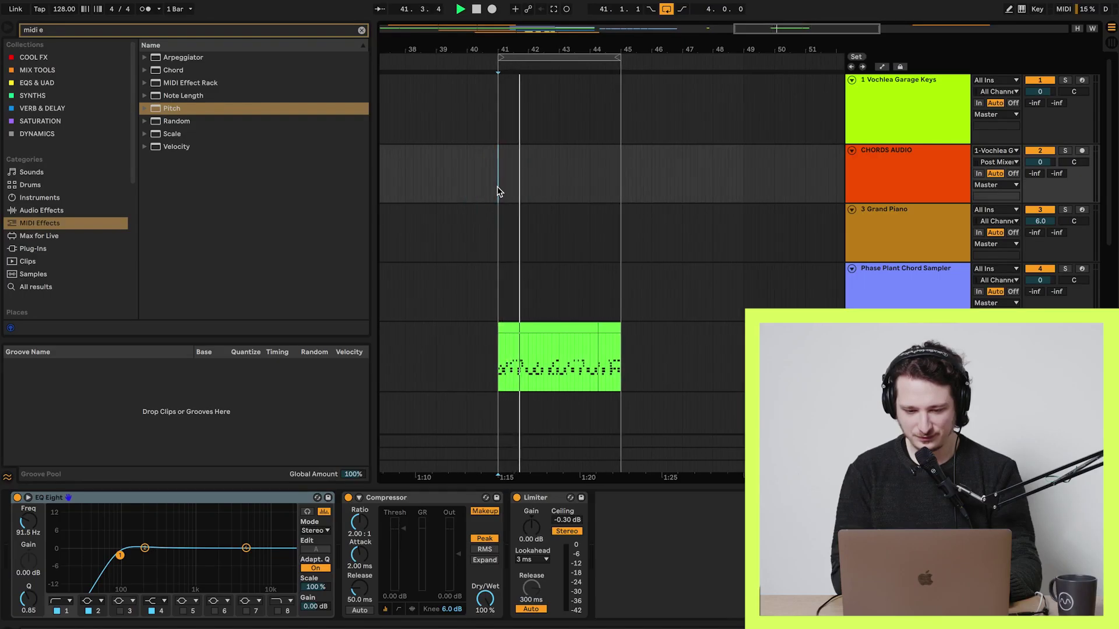
{"action": "left_click_drag", "start_coordinate": [541, 48], "coordinate": [537, 152]}
Examine the drum clip's note pattern in the MIDI editor, including the HAT, OH and SNARE rows.
{"action": "left_click", "coordinate": [553, 160]}
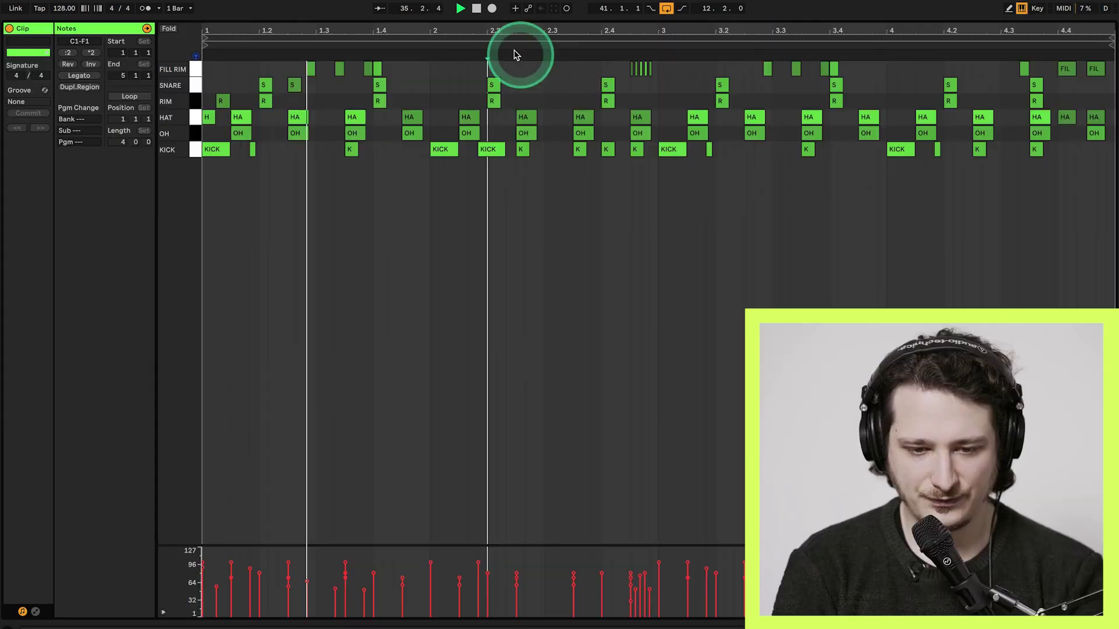
{"action": "left_click", "coordinate": [463, 103]}
{"action": "left_click", "coordinate": [321, 133]}
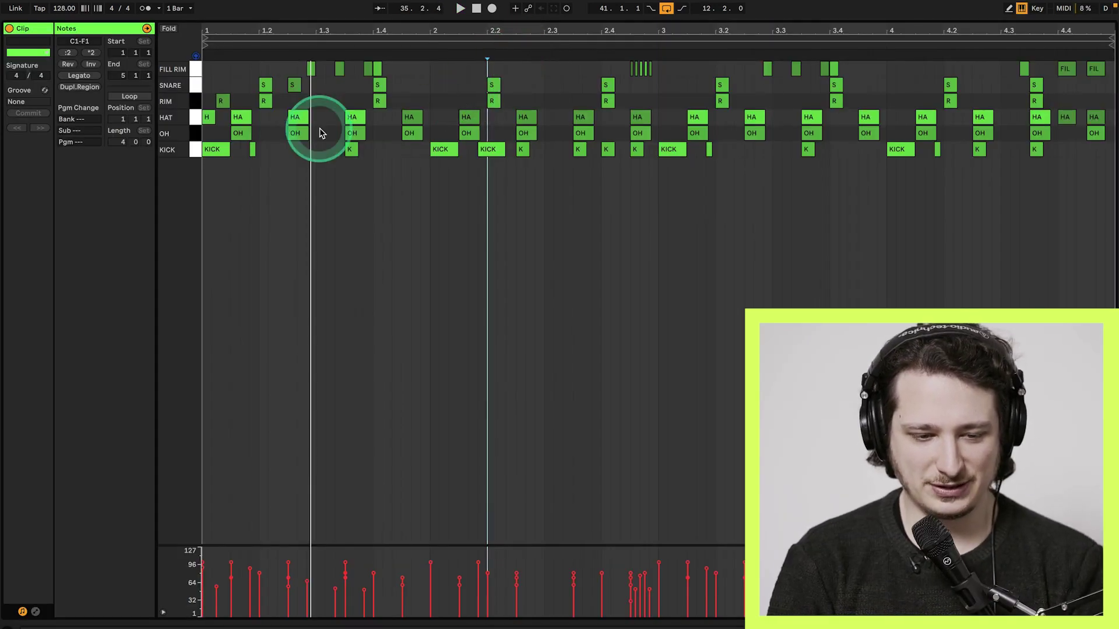
{"action": "left_click", "coordinate": [196, 119]}
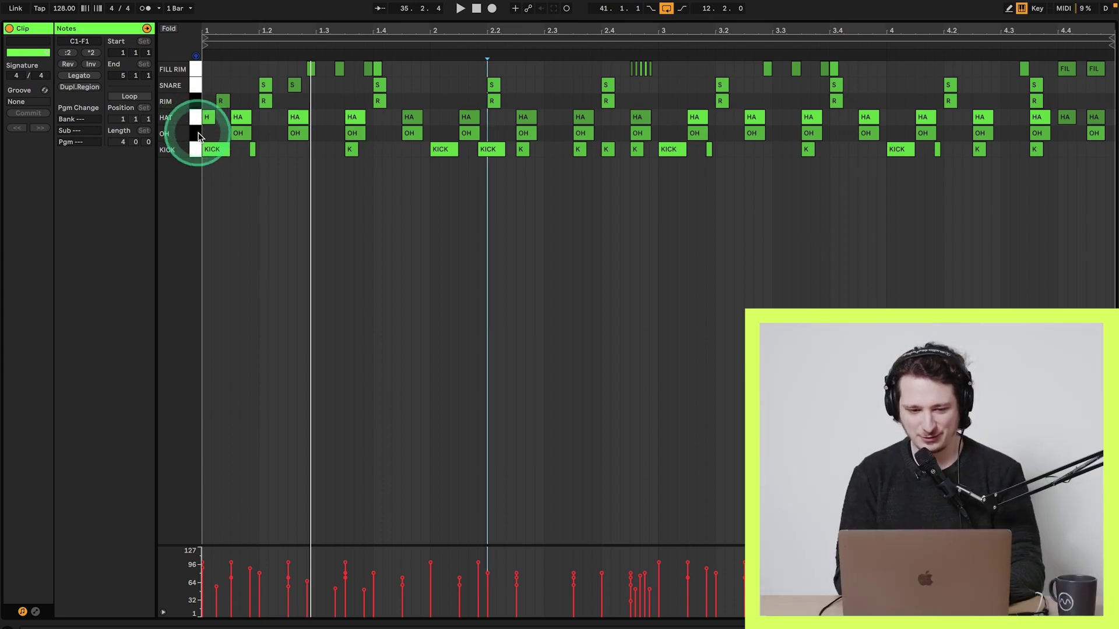
Solo the OH and HAT pads in the Drum Rack and play the drum clip at bar 35.
{"action": "left_click", "coordinate": [309, 562]}
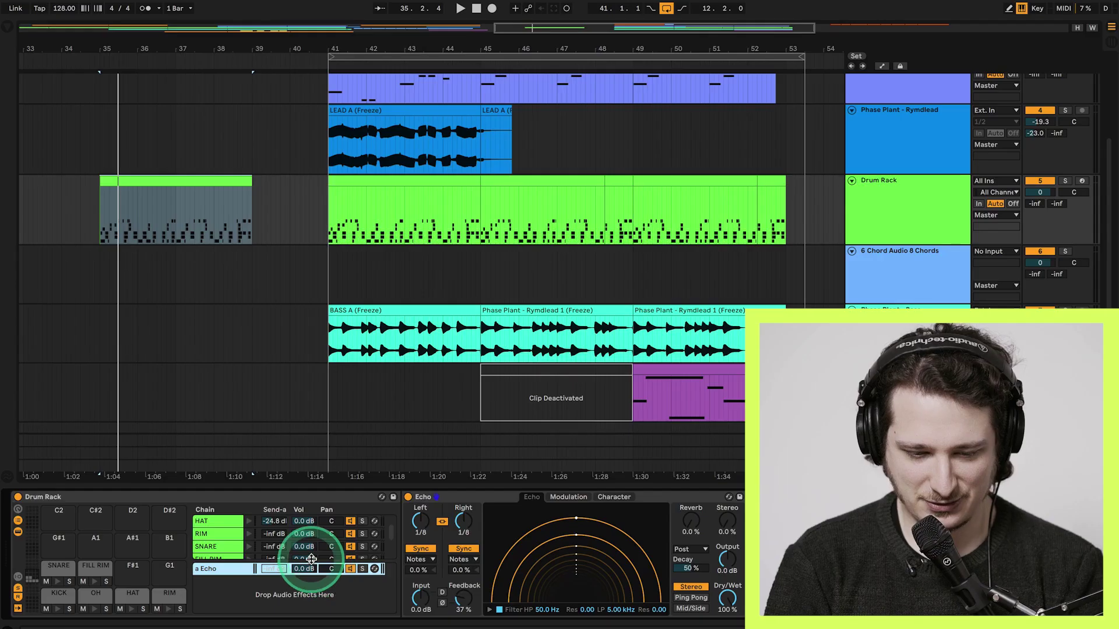
{"action": "left_click", "coordinate": [152, 600]}
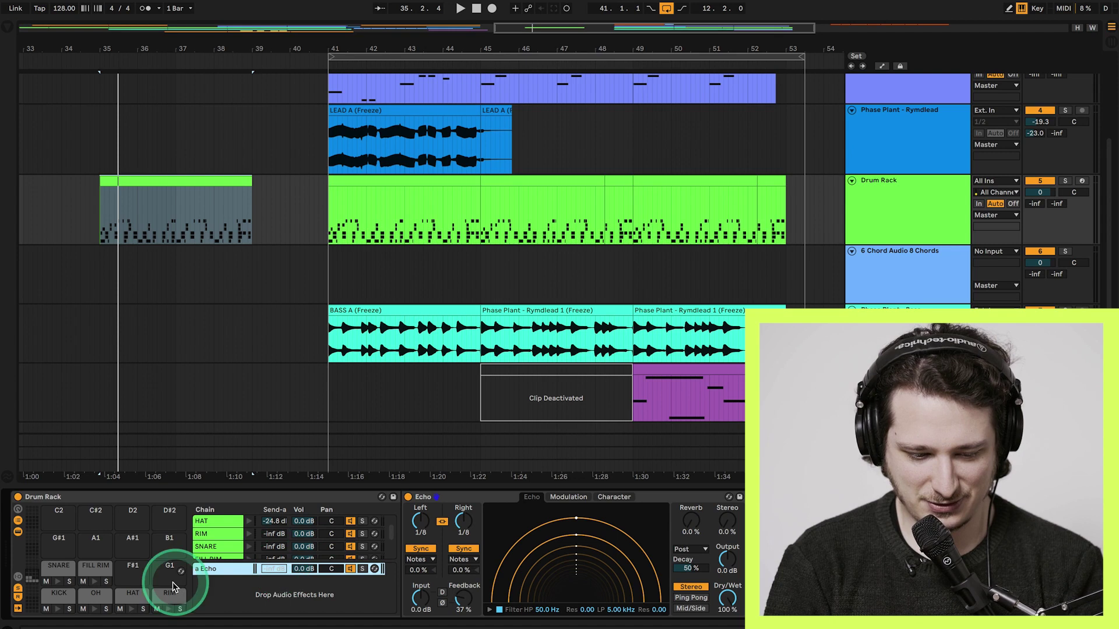
{"action": "left_click", "coordinate": [106, 610], "text": "super"}
{"action": "key", "text": "space"}
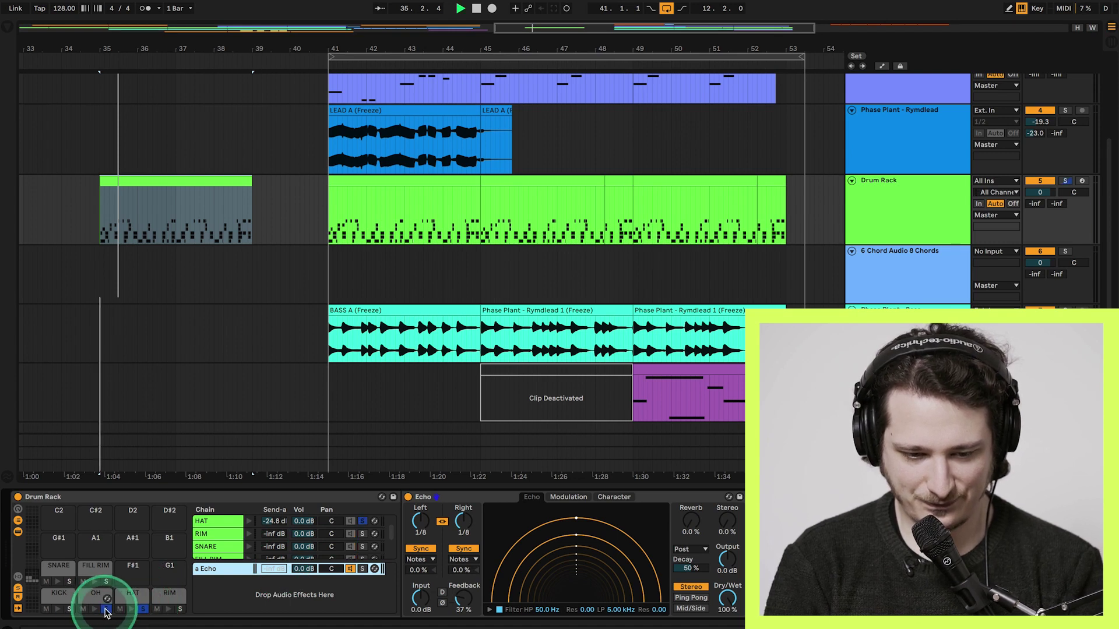
{"action": "scroll", "coordinate": [164, 174], "scroll_direction": "left", "scroll_amount": 2}
{"action": "left_click_drag", "start_coordinate": [155, 31], "coordinate": [344, 81]}
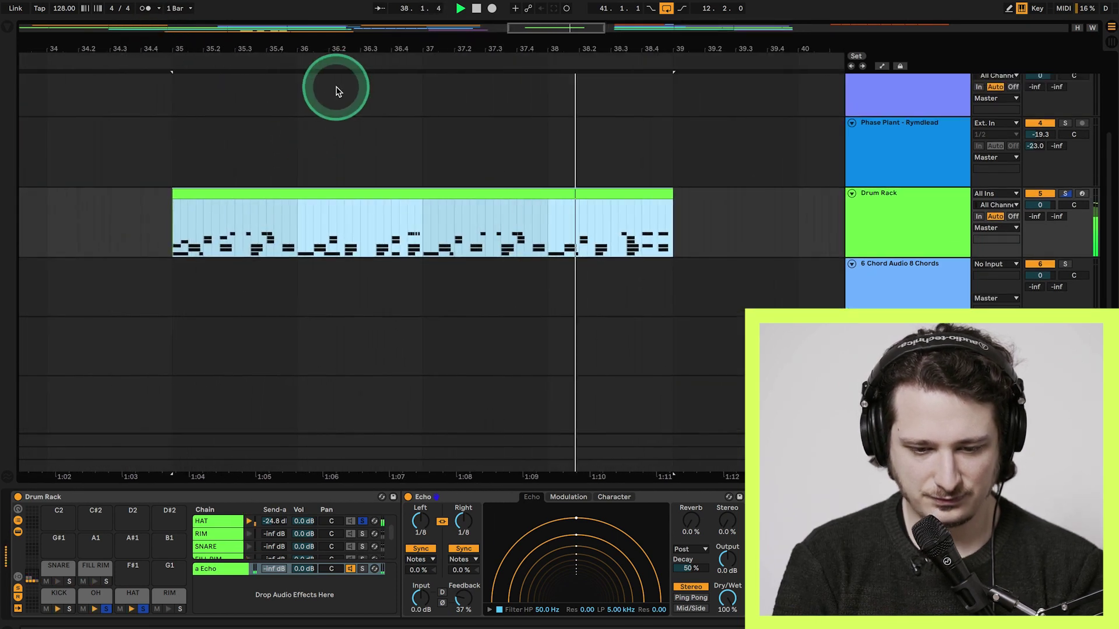
{"action": "key", "text": "space"}
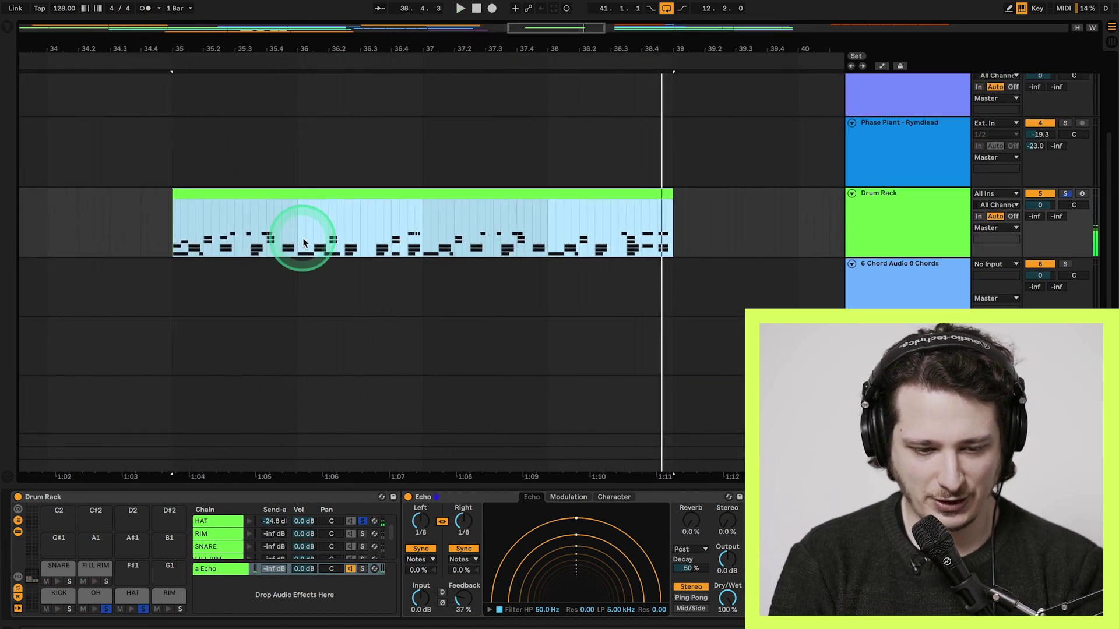
Clear the OH and HAT solos and play the drum clip while examining its FILL RIM notes and velocities.
{"action": "left_click", "coordinate": [144, 599]}
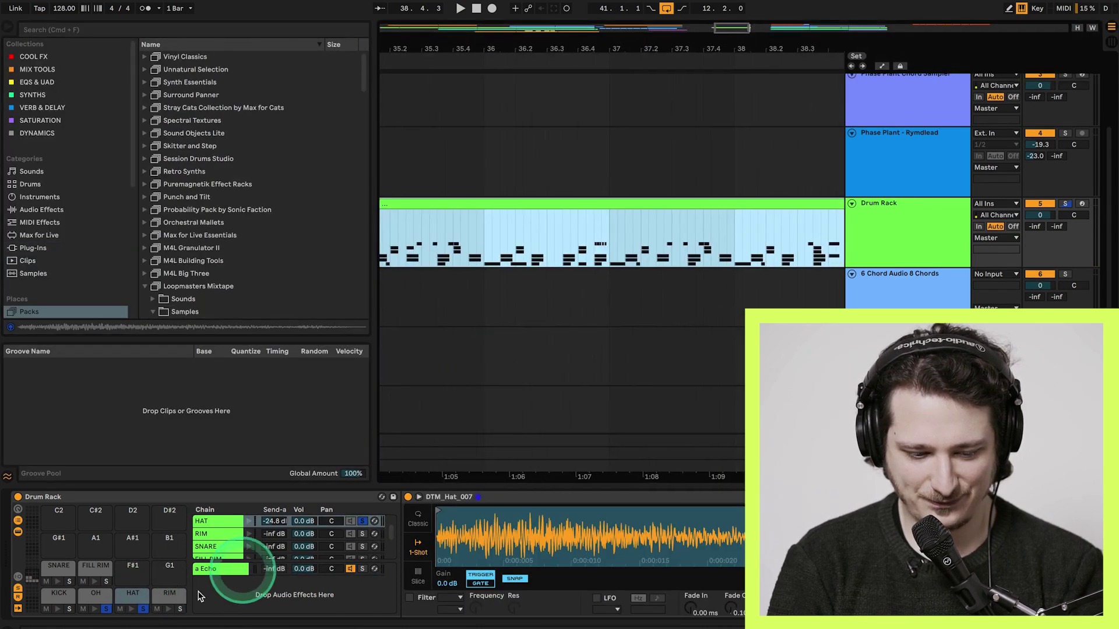
{"action": "left_click", "coordinate": [106, 609]}
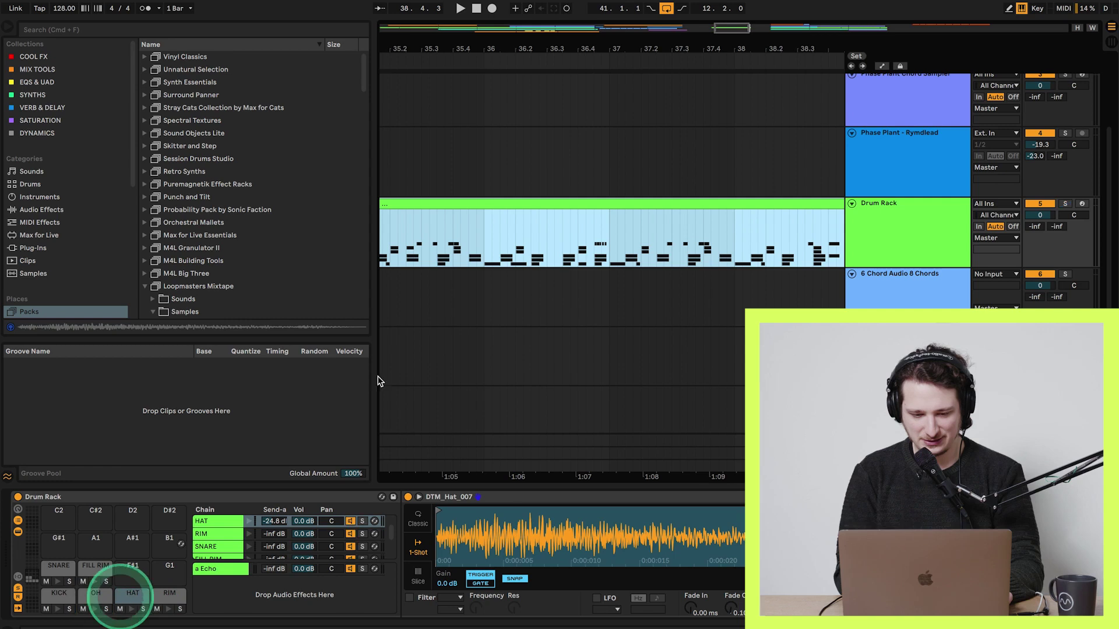
{"action": "double_click", "coordinate": [492, 212]}
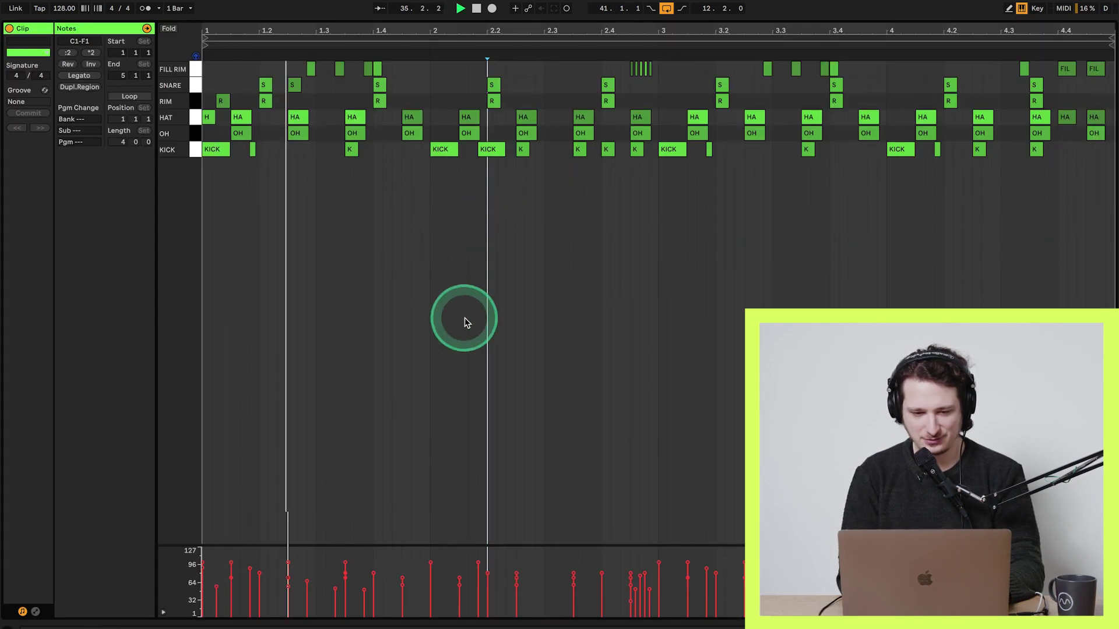
{"action": "left_click", "coordinate": [302, 125]}
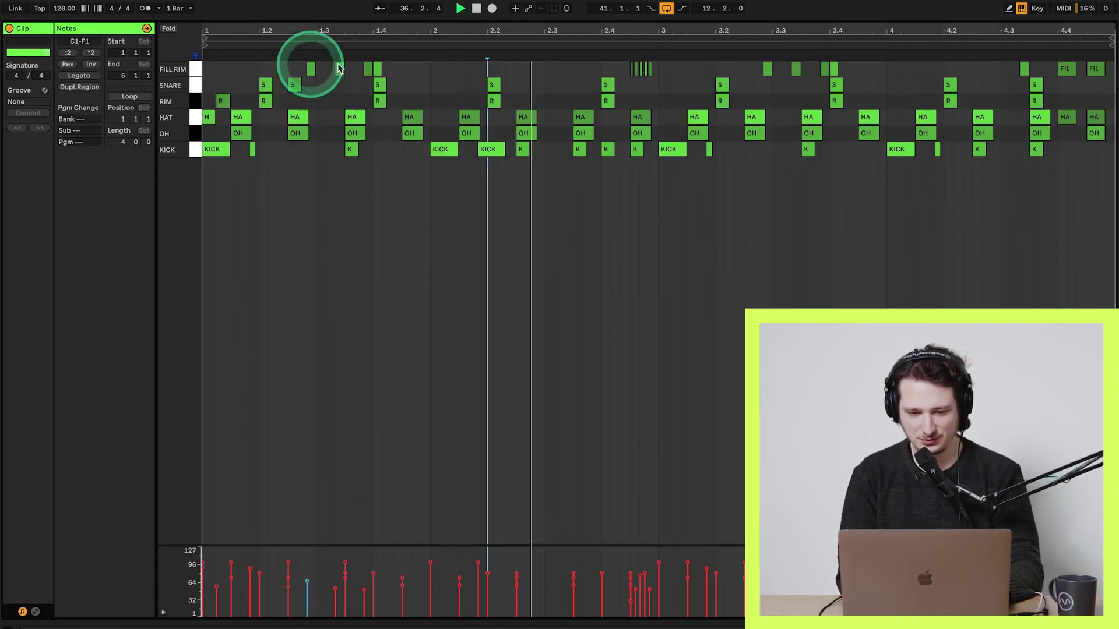
{"action": "left_click", "coordinate": [800, 68]}
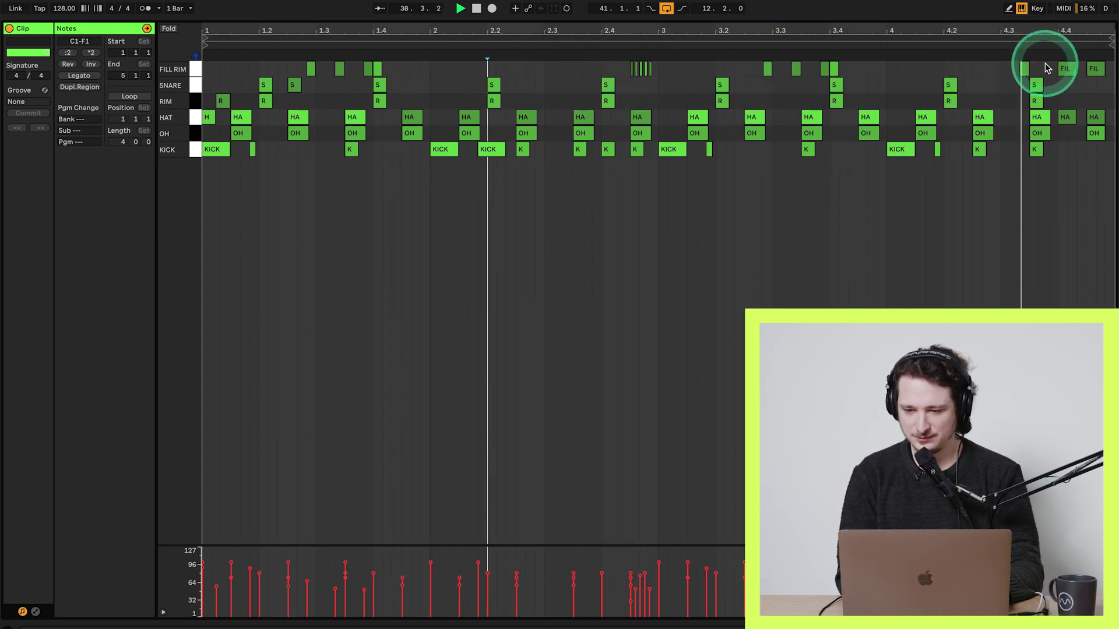
{"action": "left_click", "coordinate": [1075, 69]}
Return to the arrangement and locate the STABS clip on the Vochlea Garage Keys track.
{"action": "left_click", "coordinate": [571, 129]}
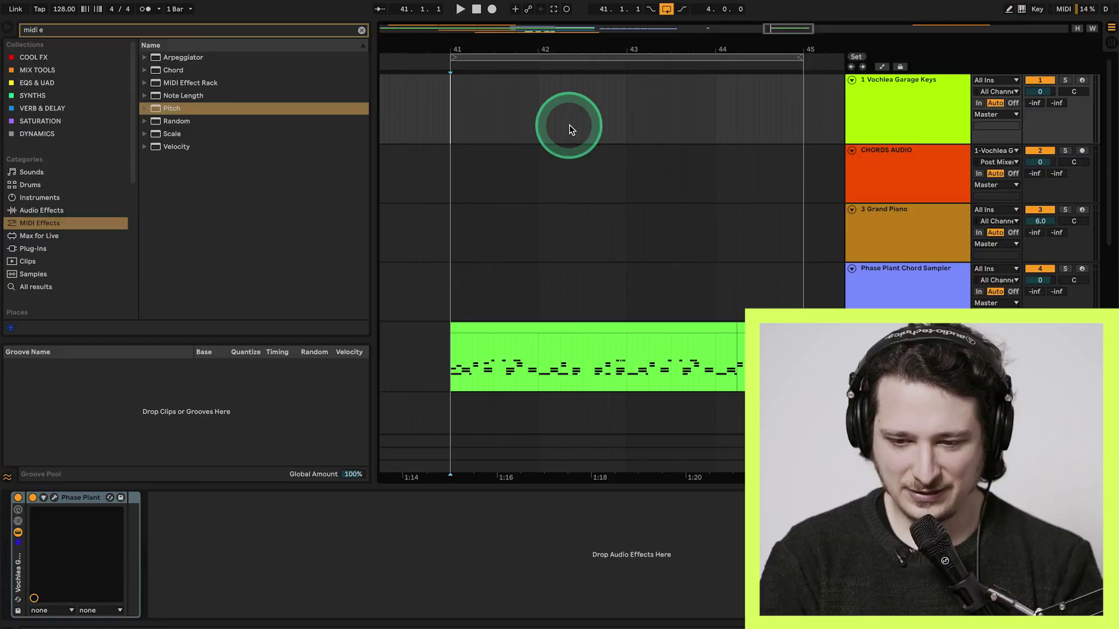
{"action": "left_click", "coordinate": [879, 129]}
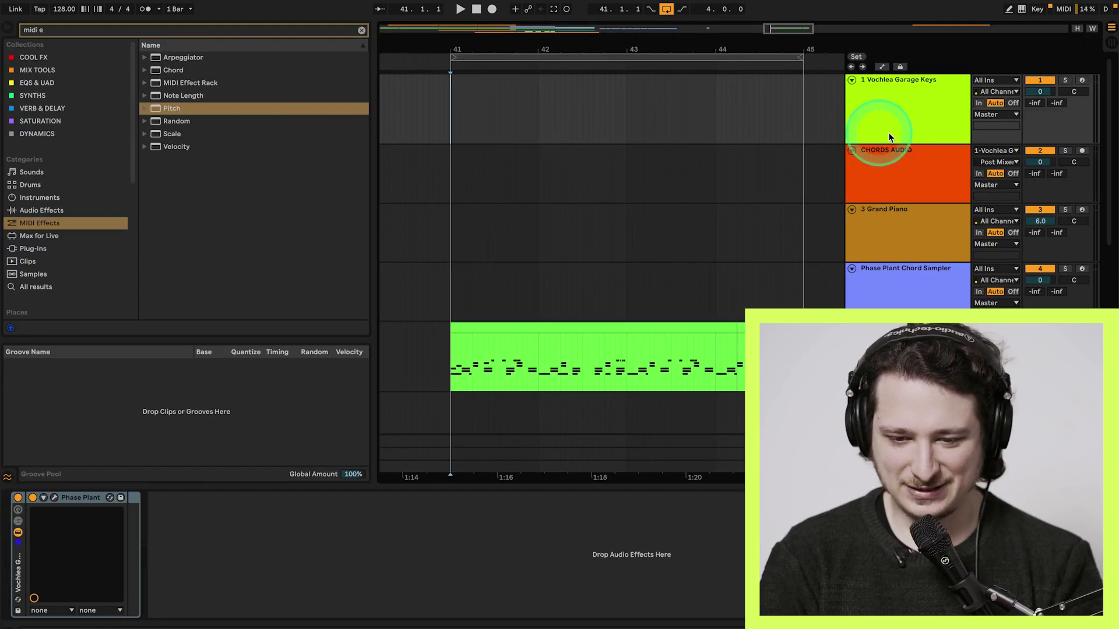
{"action": "left_click", "coordinate": [777, 137]}
{"action": "left_click", "coordinate": [754, 140]}
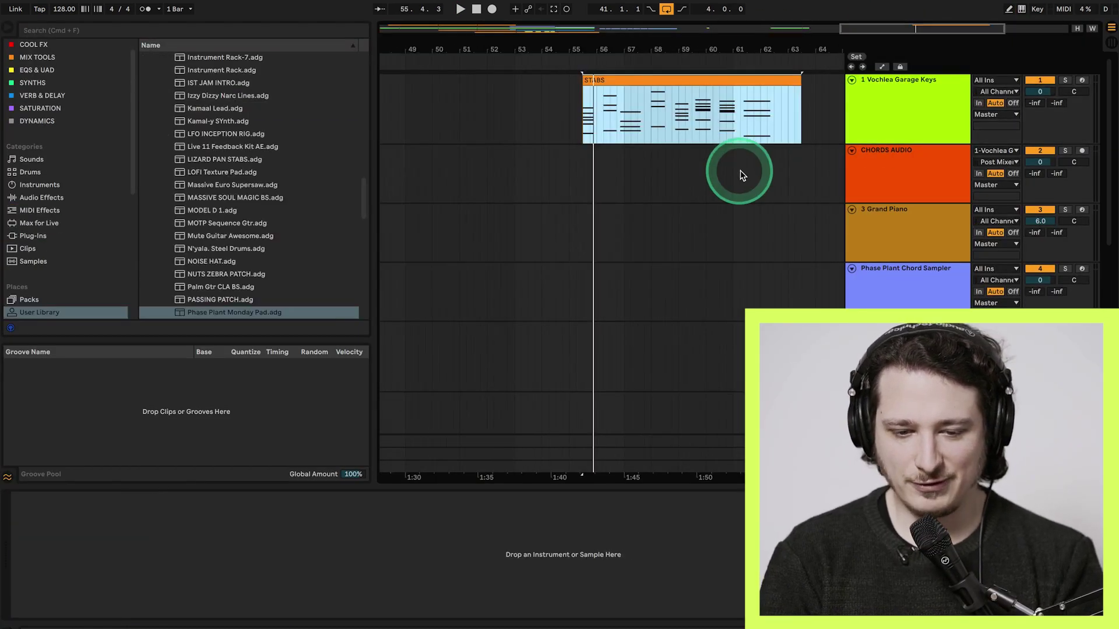
Open the STABS clip in the MIDI editor and examine its chord notes and their velocities.
{"action": "double_click", "coordinate": [634, 80]}
{"action": "left_click", "coordinate": [528, 233]}
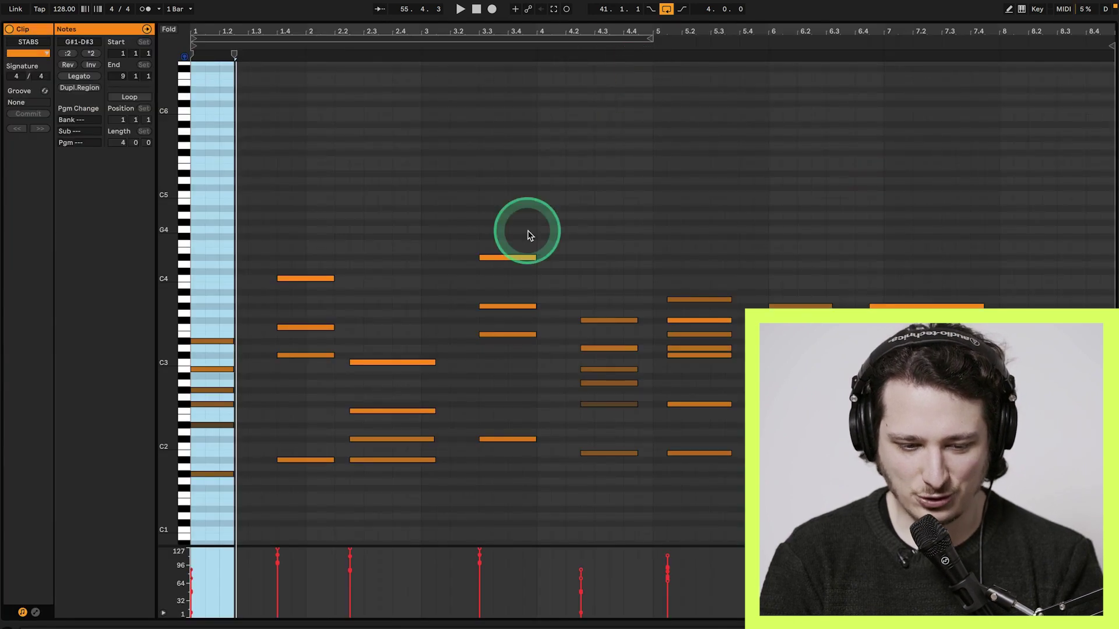
{"action": "left_click", "coordinate": [465, 200]}
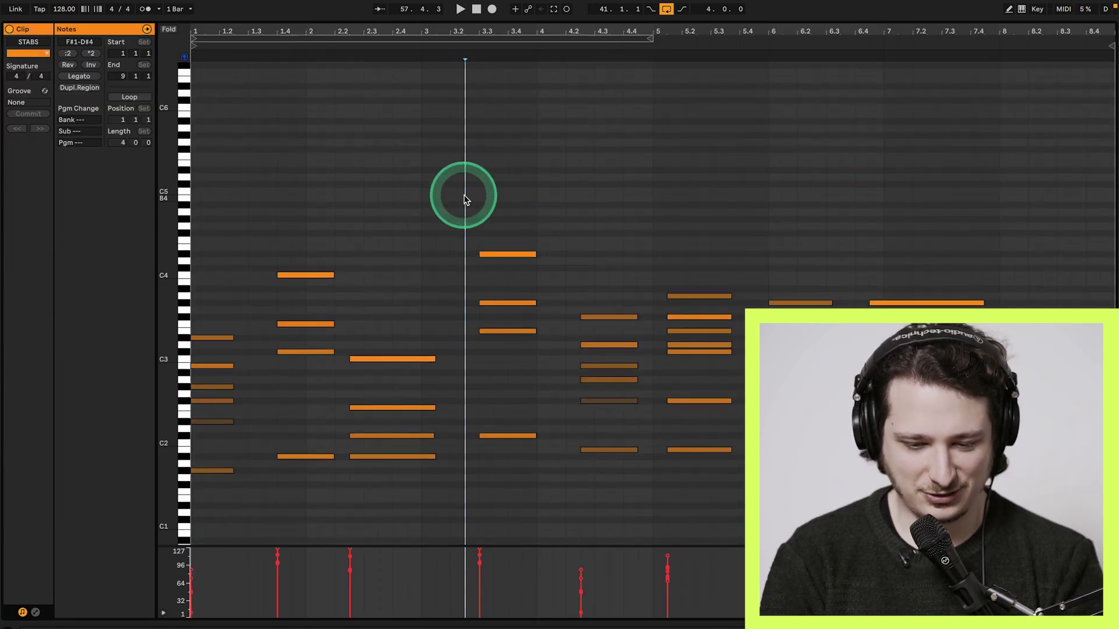
{"action": "left_click", "coordinate": [503, 170]}
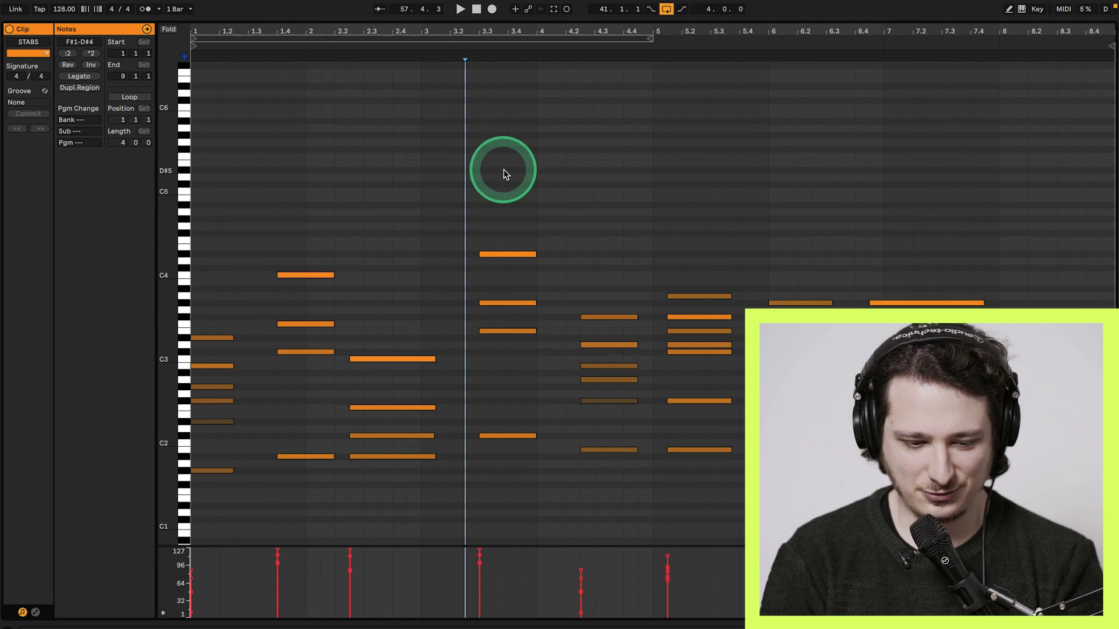
{"action": "left_click", "coordinate": [923, 188]}
{"action": "left_click", "coordinate": [808, 186]}
{"action": "left_click", "coordinate": [670, 270]}
{"action": "left_click", "coordinate": [643, 555]}
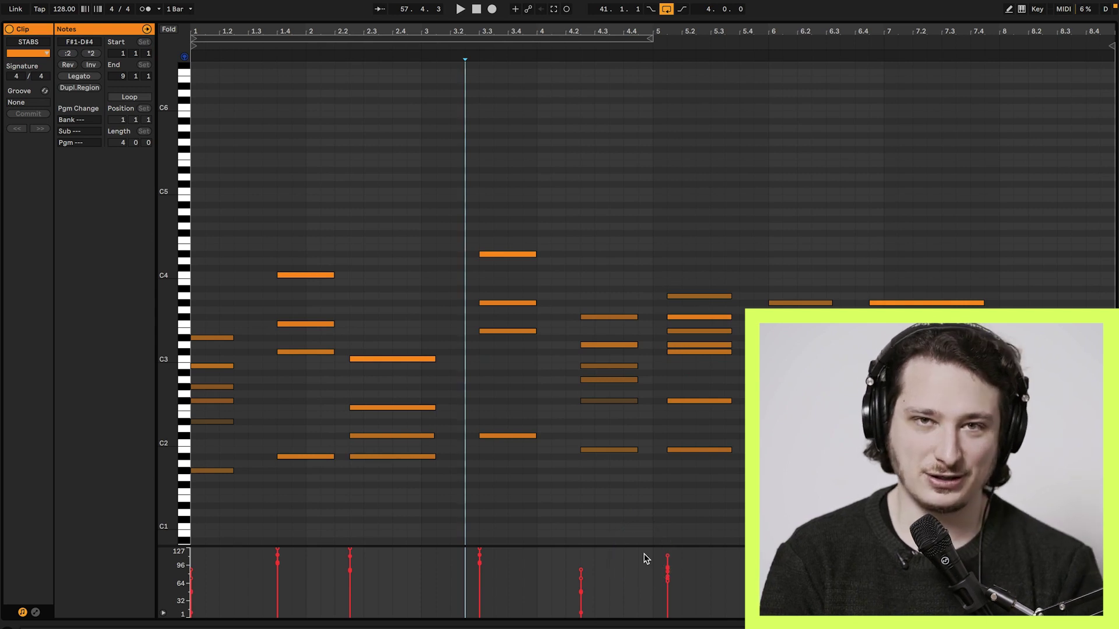
Select the Vochlea Garage Keys track in the arrangement and open its Phase Plant synth window.
{"action": "left_click", "coordinate": [637, 9]}
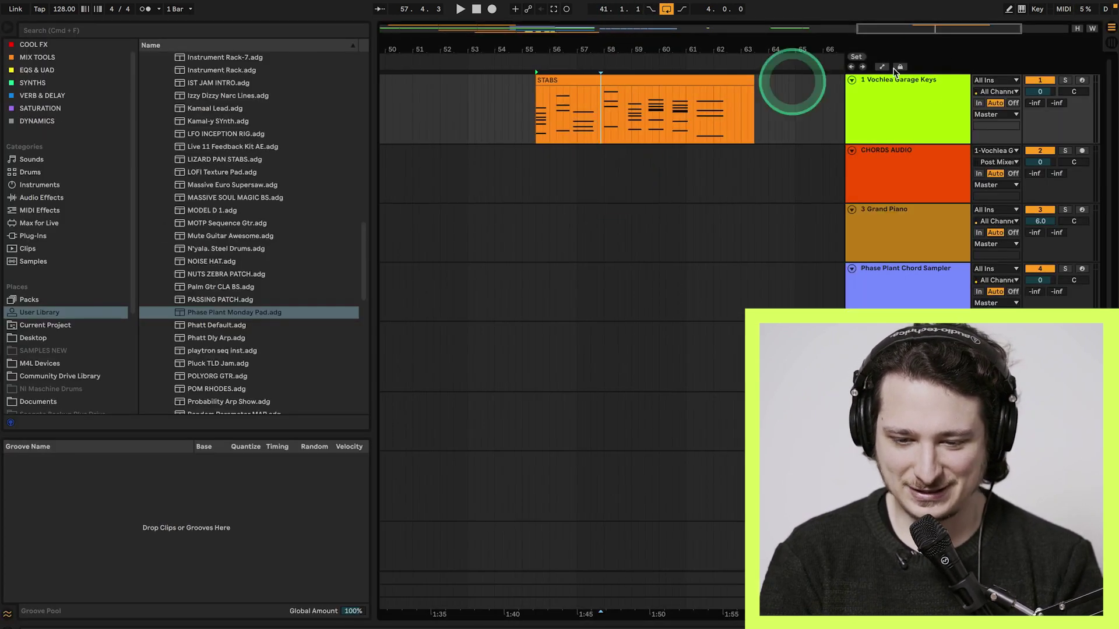
{"action": "left_click", "coordinate": [906, 80]}
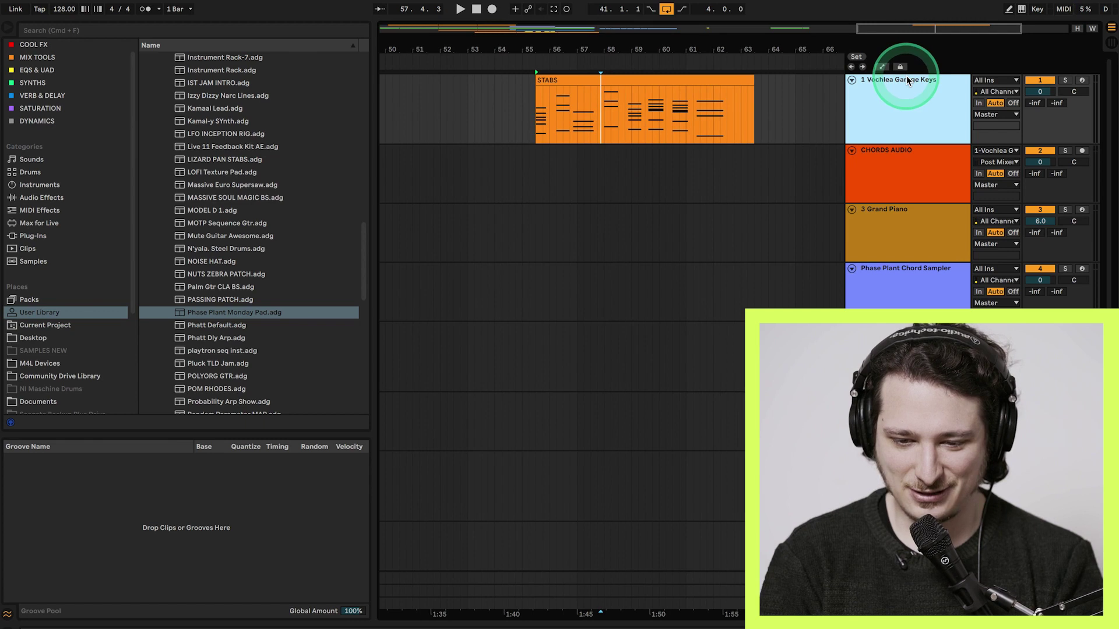
{"action": "left_click", "coordinate": [55, 498]}
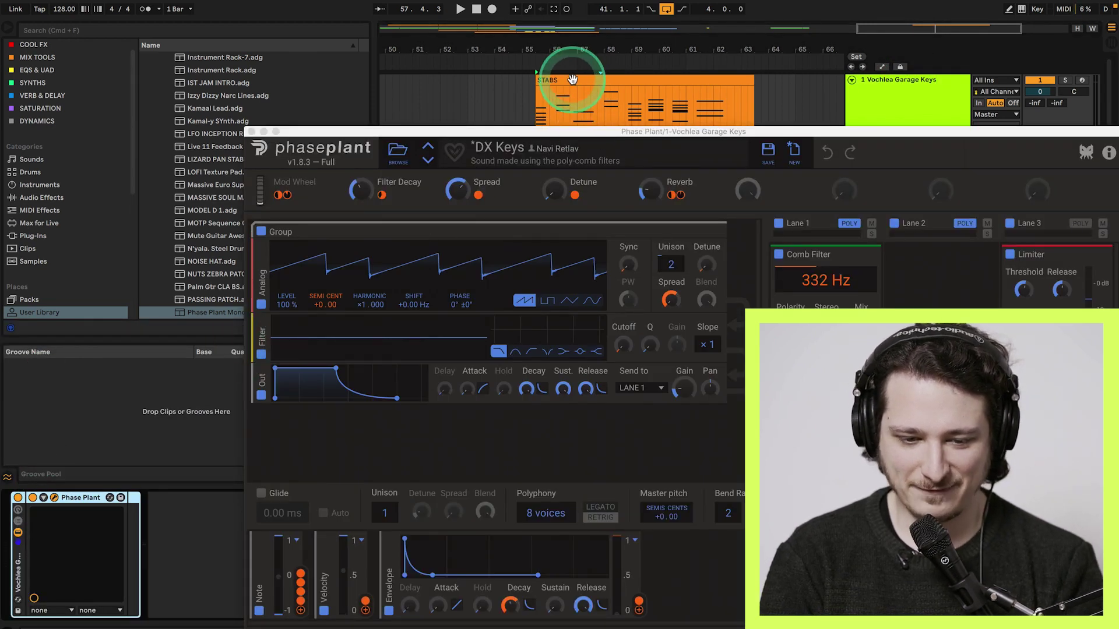
Play the STABS clip while trying out the Filter Decay macro of the DX Keys preset, and close the synth window.
{"action": "left_click", "coordinate": [573, 80]}
{"action": "left_click", "coordinate": [406, 181]}
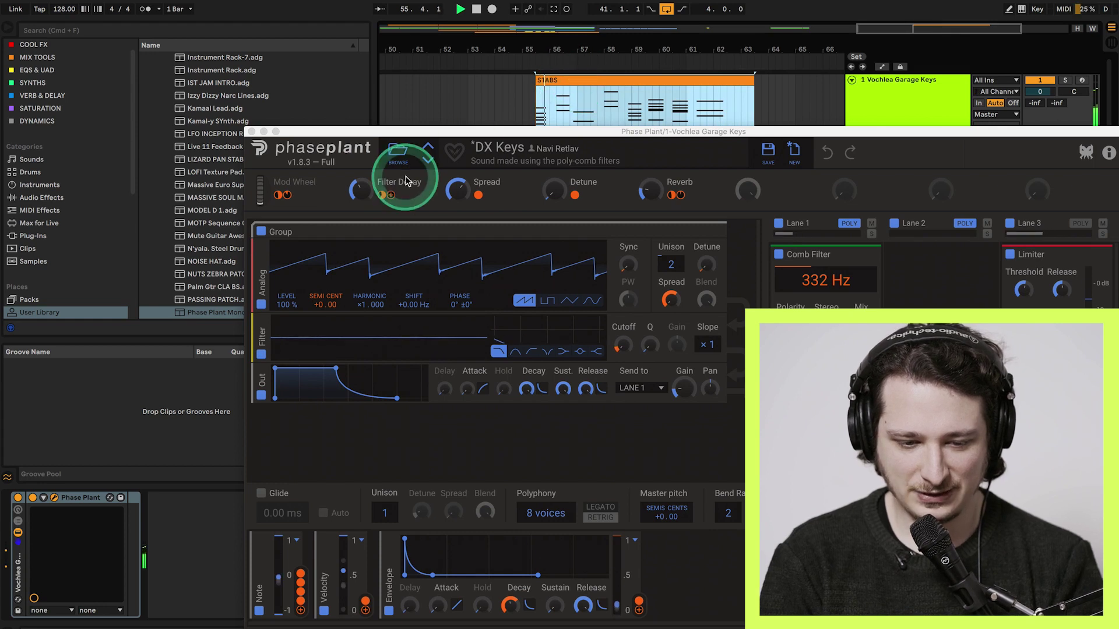
{"action": "left_click", "coordinate": [362, 188]}
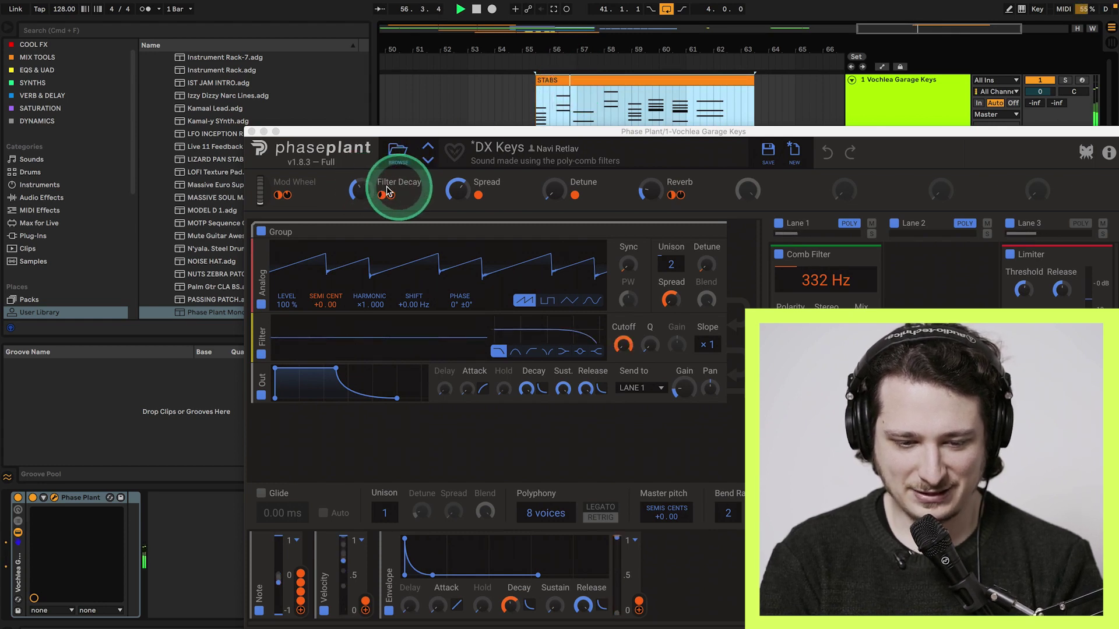
{"action": "left_click", "coordinate": [362, 189]}
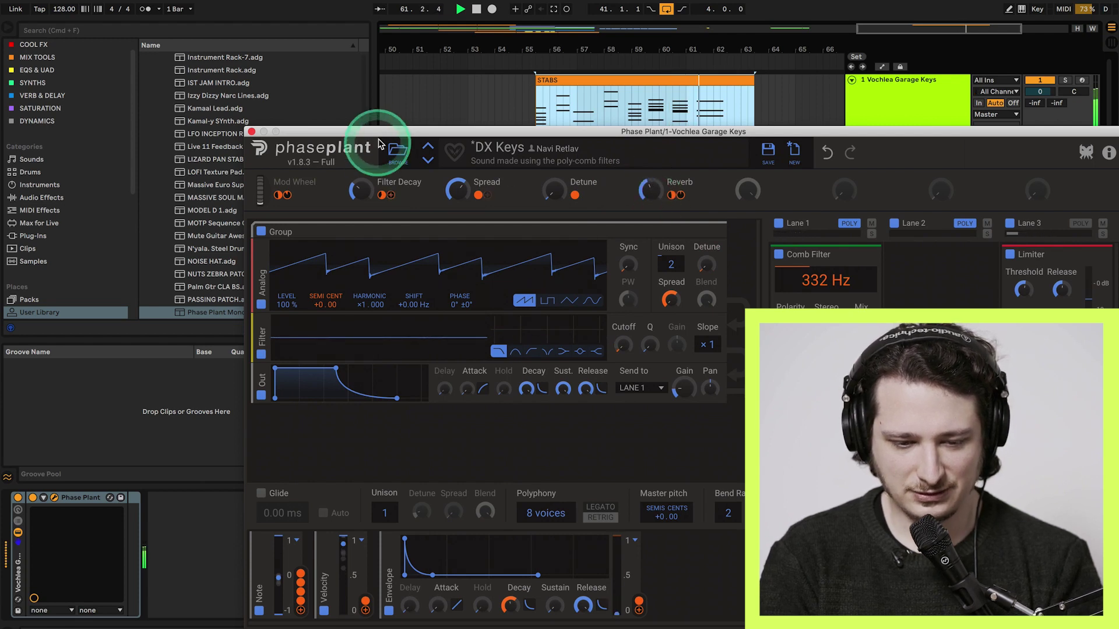
{"action": "key", "text": "space"}
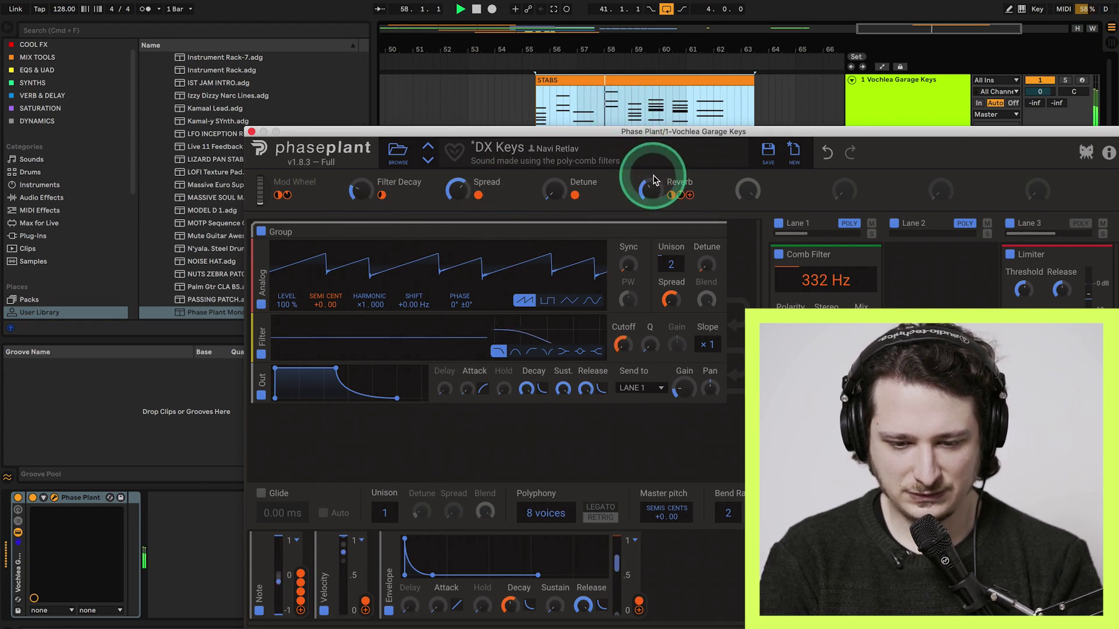
{"action": "left_click", "coordinate": [251, 131]}
Export the STABS clip from the Vochlea Garage Keys track as a WAV file named Chord Stabs - 1 in the MONDAY VID SHOOT folder.
{"action": "left_click", "coordinate": [933, 176]}
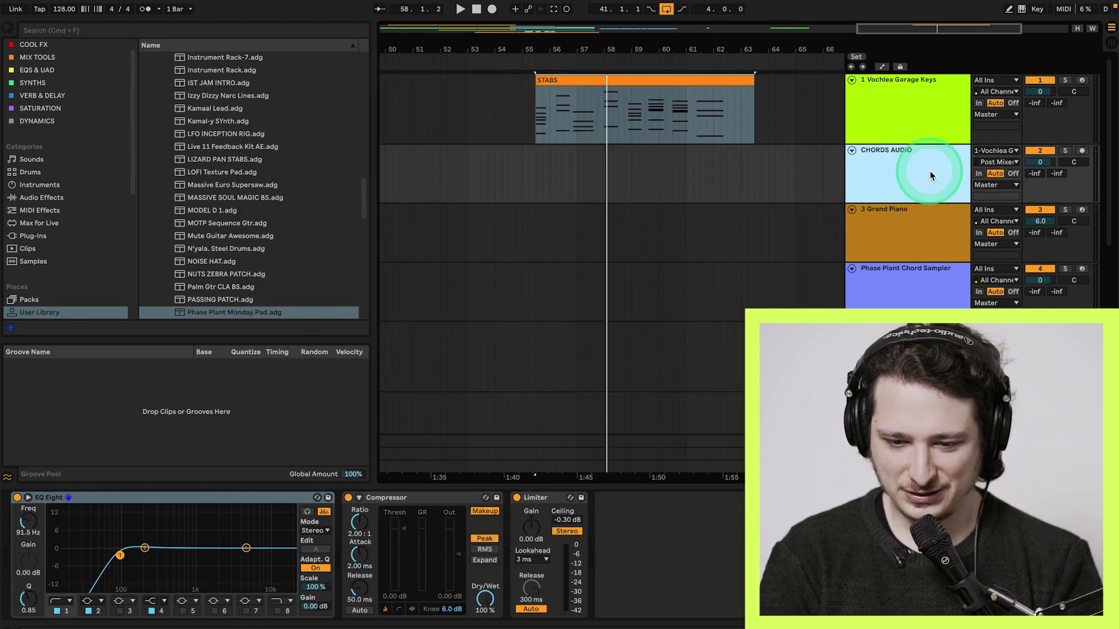
{"action": "left_click", "coordinate": [711, 80]}
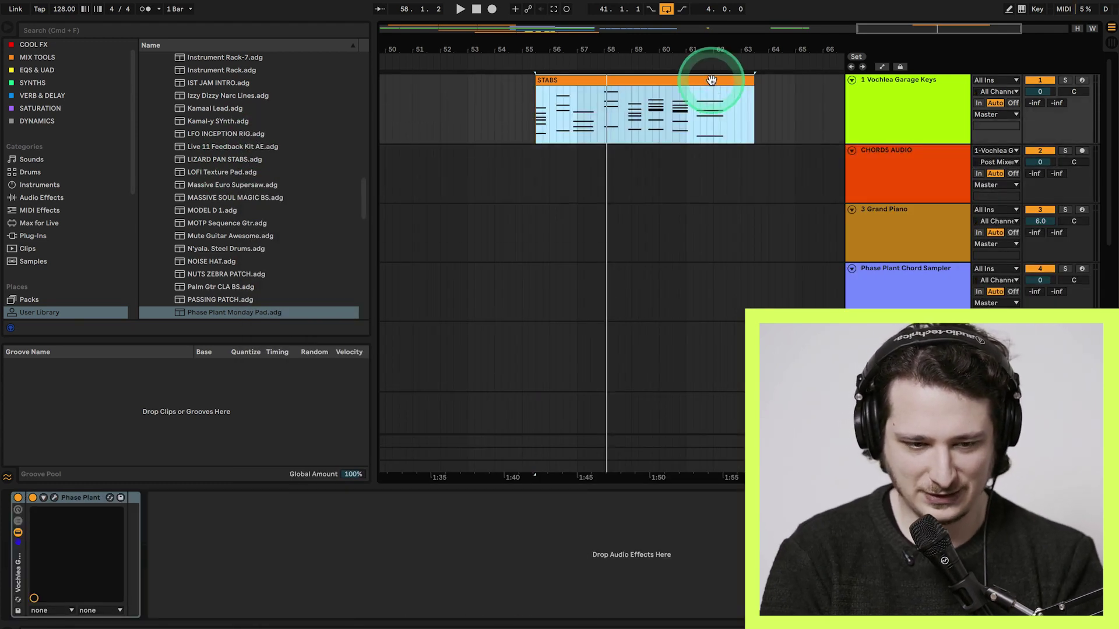
{"action": "left_click", "coordinate": [76, 2]}
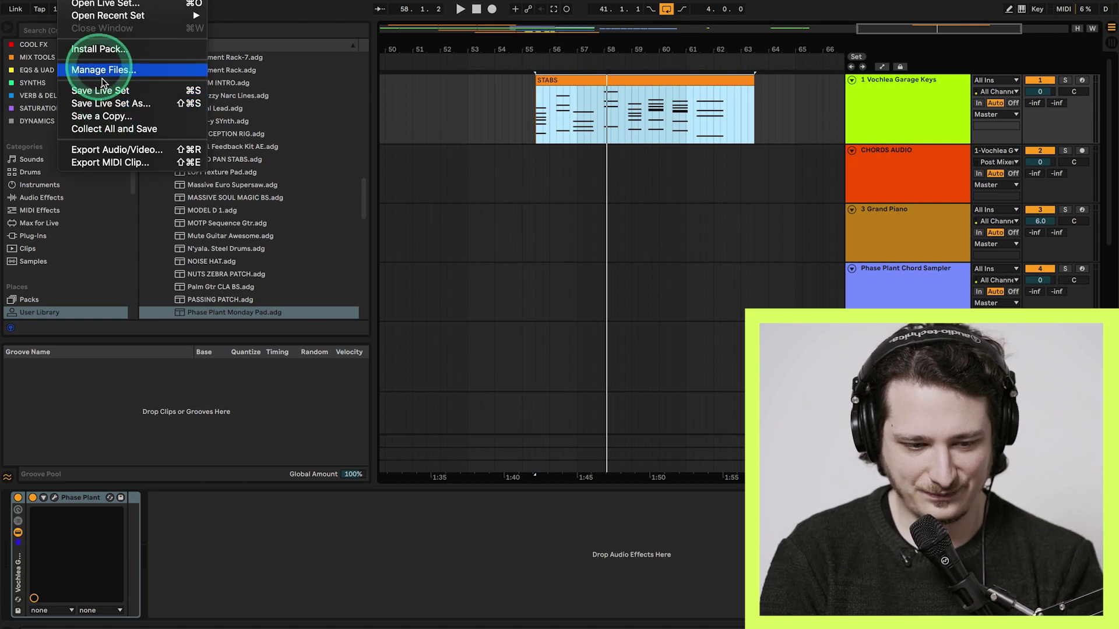
{"action": "left_click", "coordinate": [111, 150]}
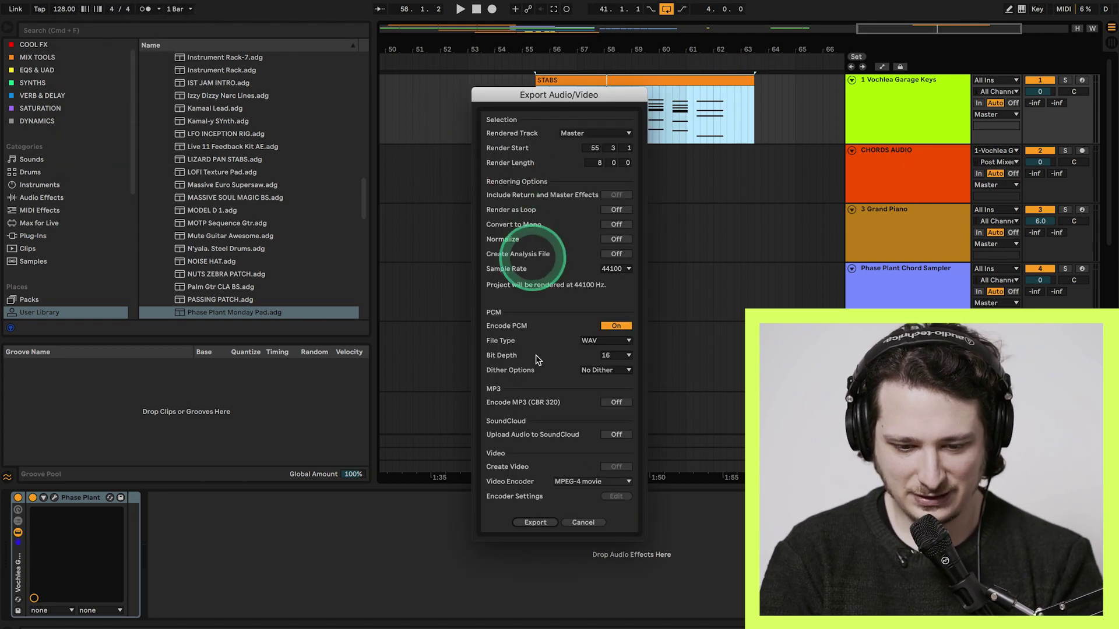
{"action": "left_click", "coordinate": [526, 522]}
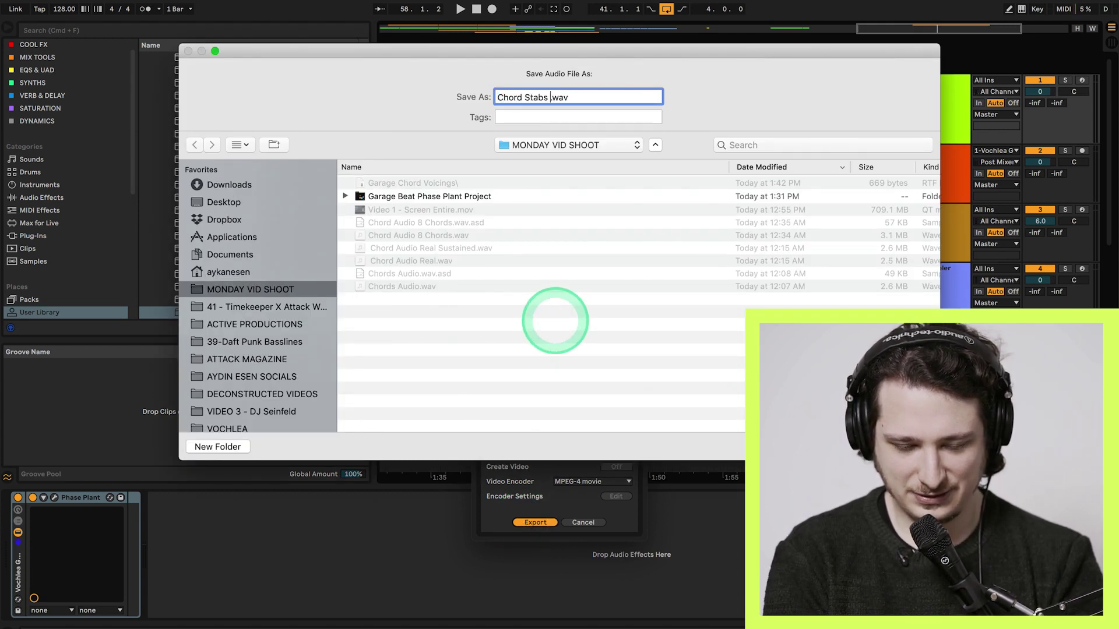
{"action": "type", "text": "Chord Stabs - 1"}
{"action": "key", "text": "Return"}
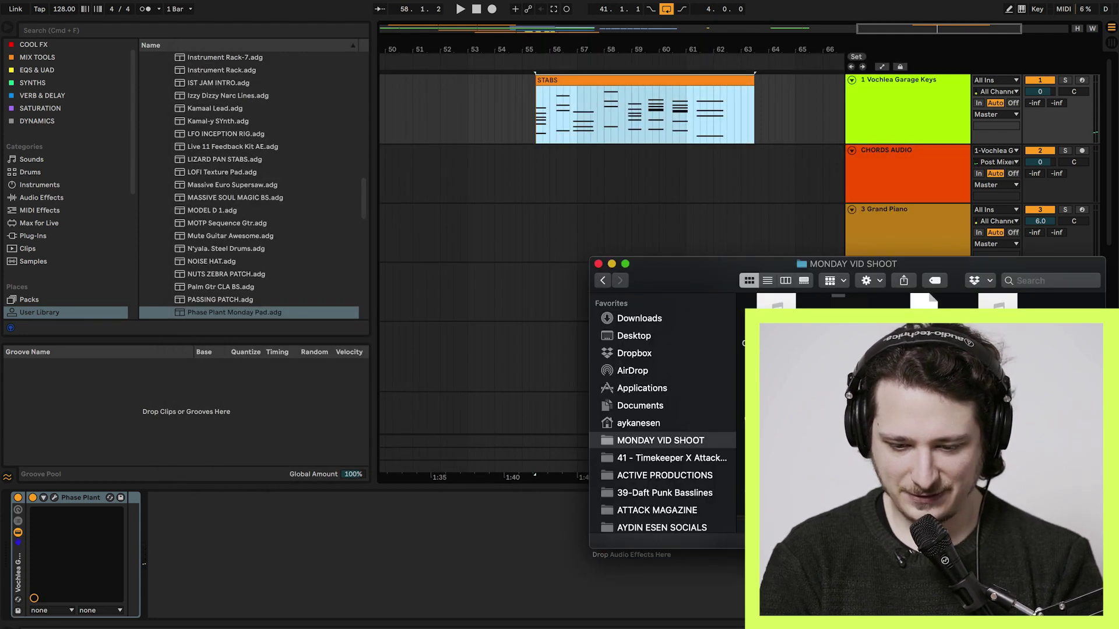
Place the exported Chord Stabs - 1 audio on the CHORDS AUDIO track, aligned with the STABS clip, and play it soloed.
{"action": "left_click_drag", "start_coordinate": [924, 300], "coordinate": [577, 156]}
{"action": "key", "text": "space"}
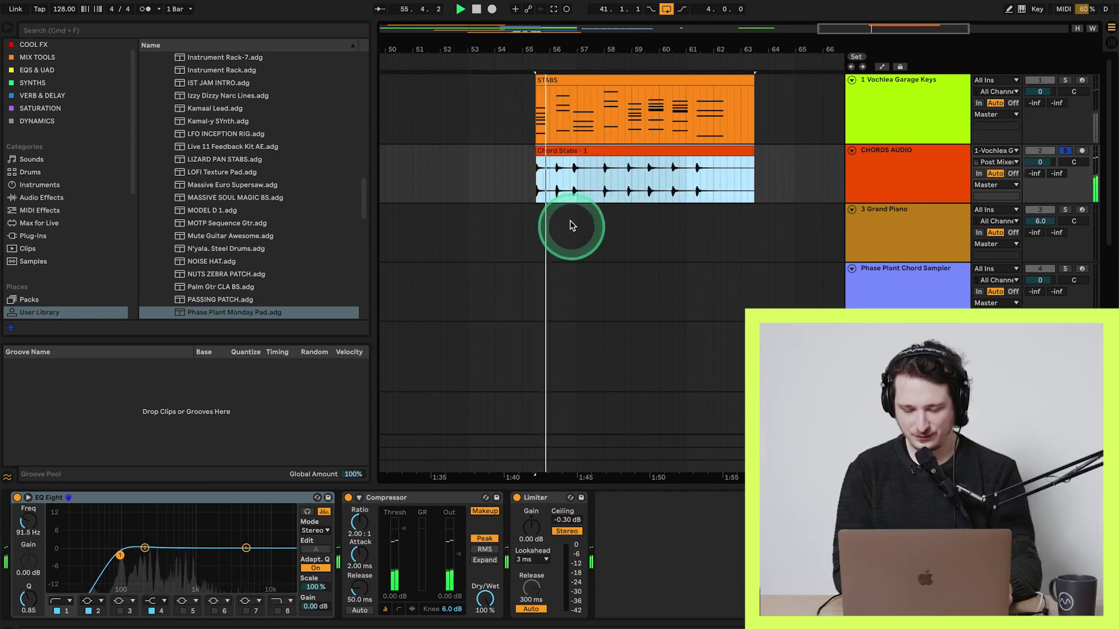
{"action": "left_click_drag", "start_coordinate": [614, 55], "coordinate": [581, 206]}
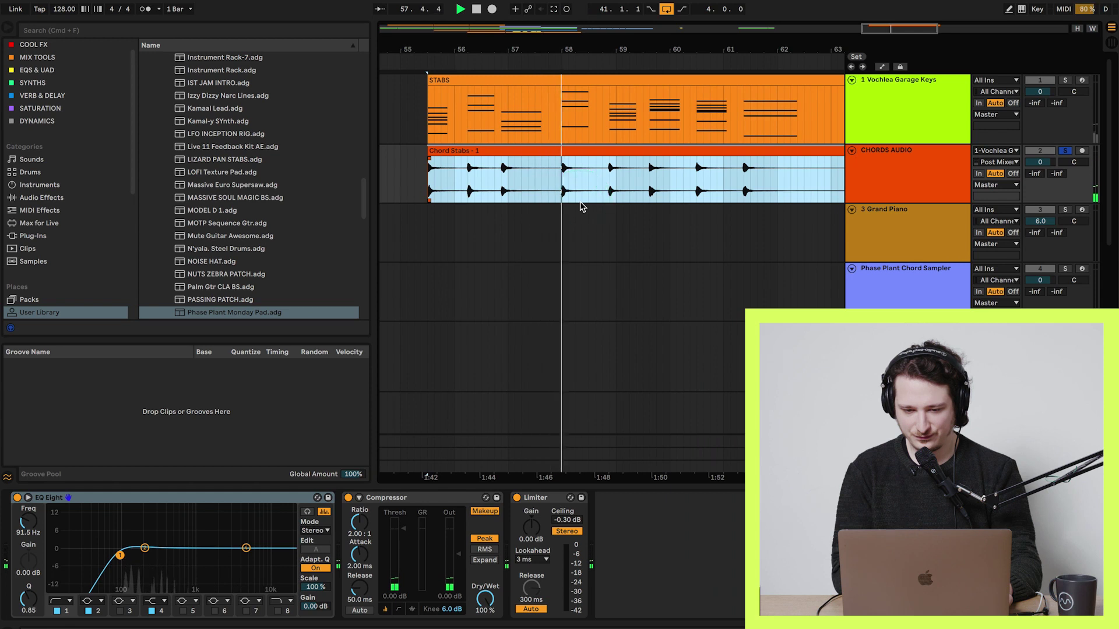
{"action": "left_click", "coordinate": [517, 187]}
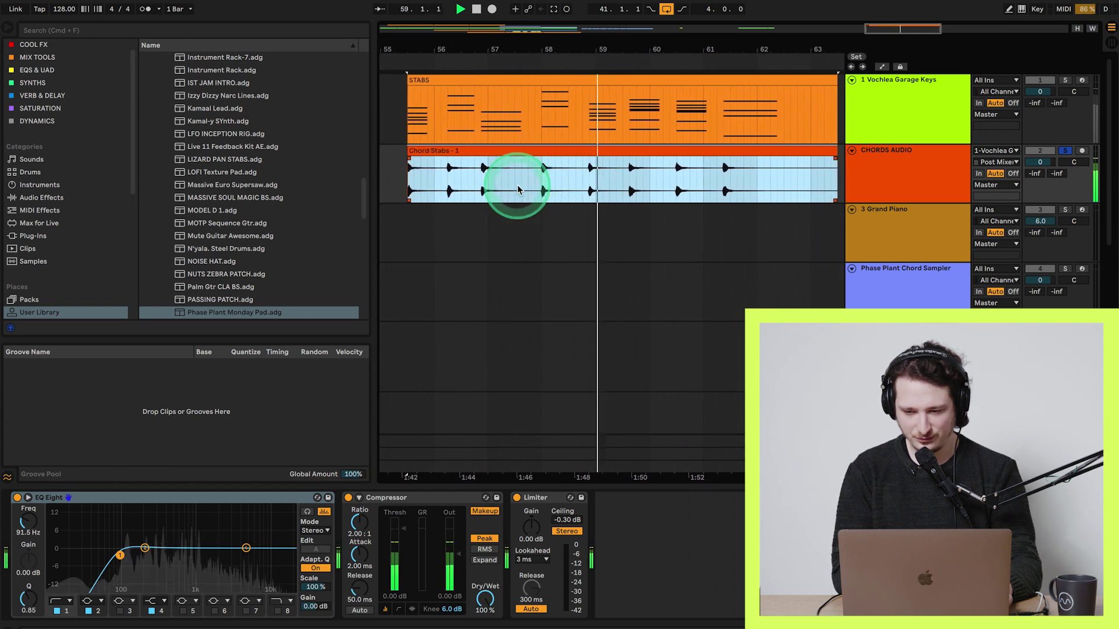
Delete the Vochlea Garage Keys track and play the Chord Stabs - 1 audio clip.
{"action": "left_click", "coordinate": [874, 99]}
{"action": "key", "text": "Delete"}
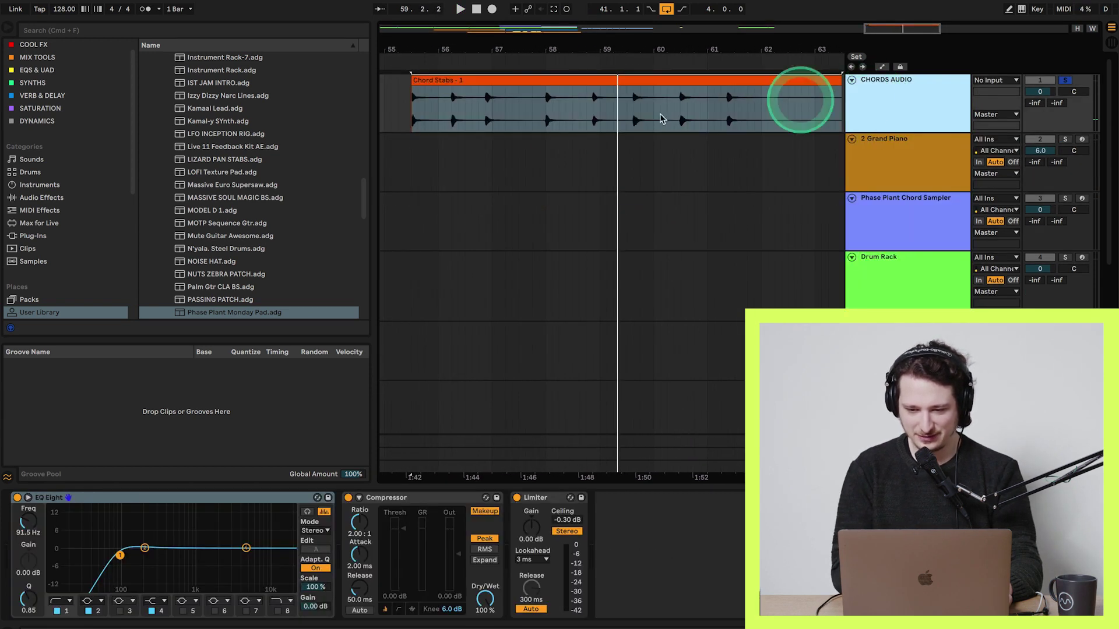
{"action": "left_click", "coordinate": [502, 121]}
{"action": "key", "text": "space"}
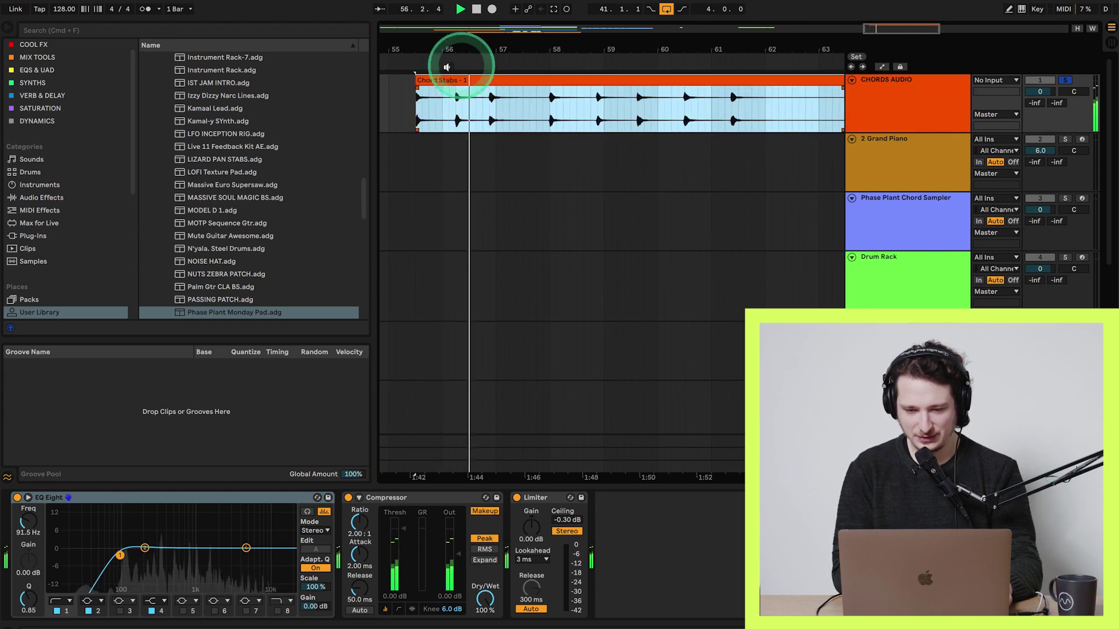
Split the Chord Stabs - 1 audio clip at the start of every chord hit.
{"action": "left_click_drag", "start_coordinate": [414, 45], "coordinate": [590, 135]}
{"action": "mouse_move", "coordinate": [711, 39]}
{"action": "left_mouse_down"}
{"action": "mouse_move", "coordinate": [699, 45]}
{"action": "mouse_move", "coordinate": [707, 99]}
{"action": "mouse_move", "coordinate": [691, 108]}
{"action": "left_mouse_up"}
{"action": "left_click", "coordinate": [686, 114]}
{"action": "key", "text": "super+e"}
{"action": "left_click_drag", "start_coordinate": [742, 40], "coordinate": [666, 1]}
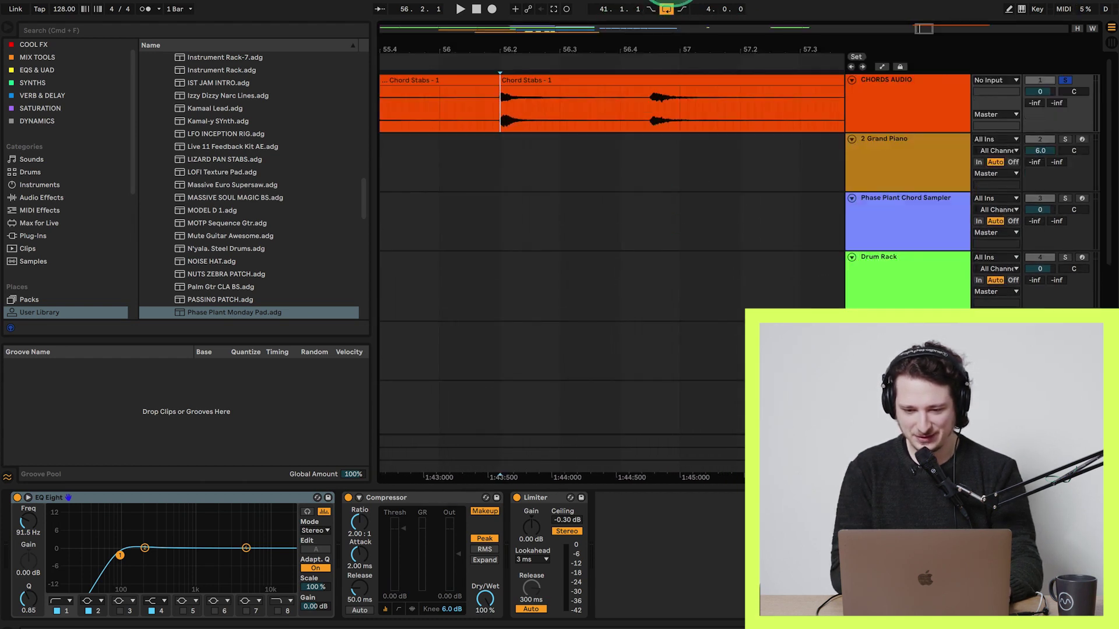
{"action": "mouse_move", "coordinate": [651, 43]}
{"action": "left_mouse_down"}
{"action": "mouse_move", "coordinate": [643, 118]}
{"action": "mouse_move", "coordinate": [687, 45]}
{"action": "mouse_move", "coordinate": [674, 200]}
{"action": "mouse_move", "coordinate": [645, 41]}
{"action": "mouse_move", "coordinate": [617, 50]}
{"action": "mouse_move", "coordinate": [619, 104]}
{"action": "mouse_move", "coordinate": [644, 42]}
{"action": "left_mouse_up"}
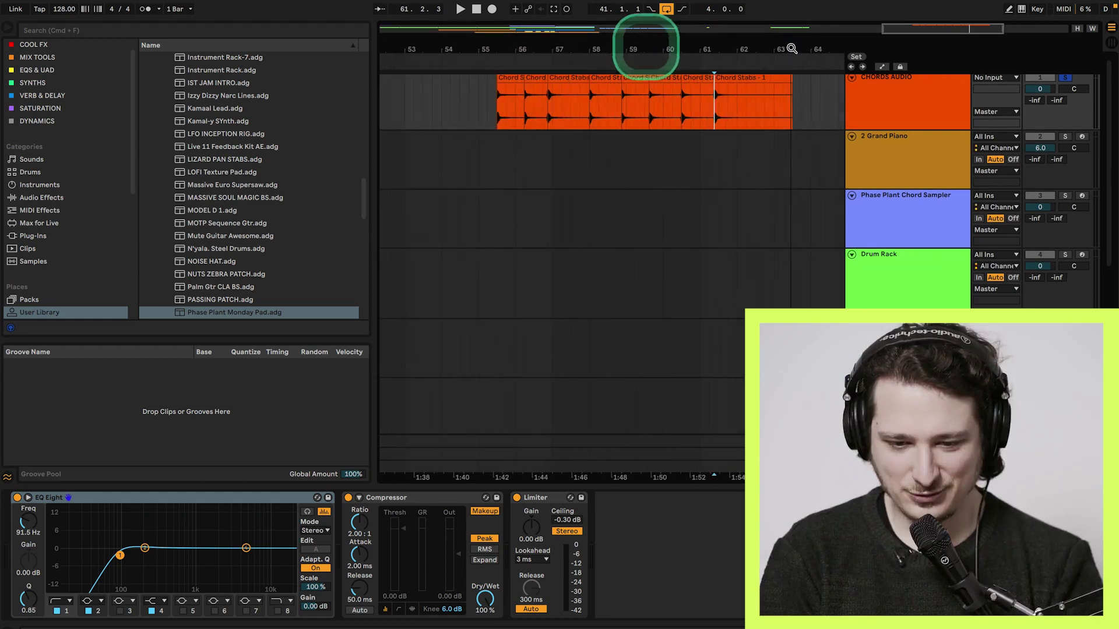
Play individual chord slices on the CHORDS AUDIO track to check where they were cut.
{"action": "left_click", "coordinate": [542, 60]}
{"action": "scroll", "coordinate": [568, 82], "scroll_direction": "up", "scroll_amount": 3}
{"action": "left_click", "coordinate": [569, 83]}
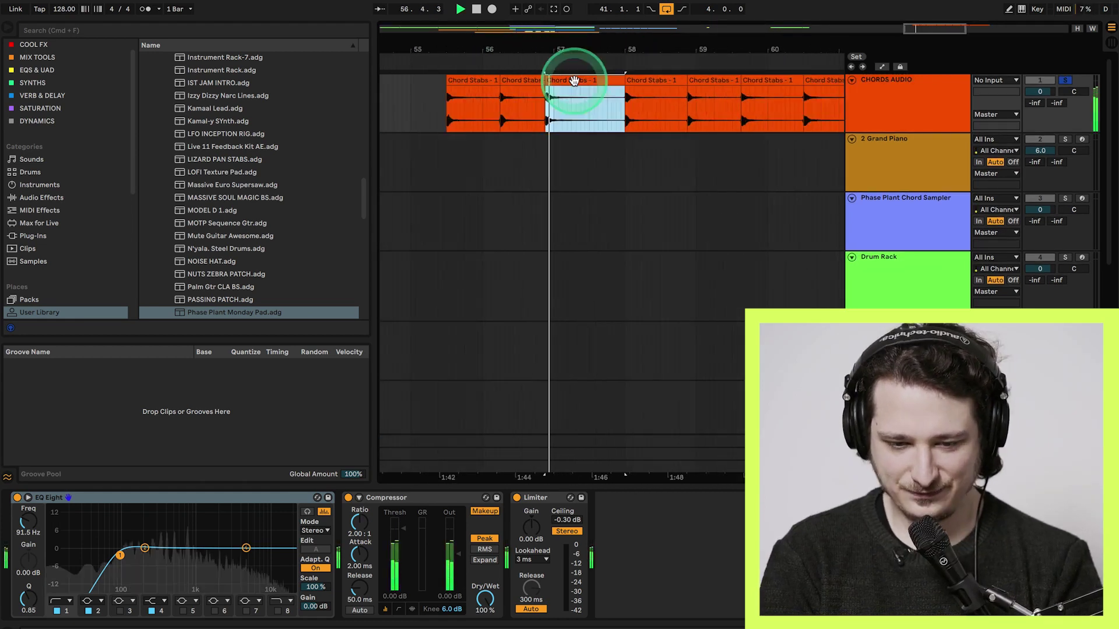
{"action": "key", "text": "space"}
{"action": "left_click", "coordinate": [663, 81]}
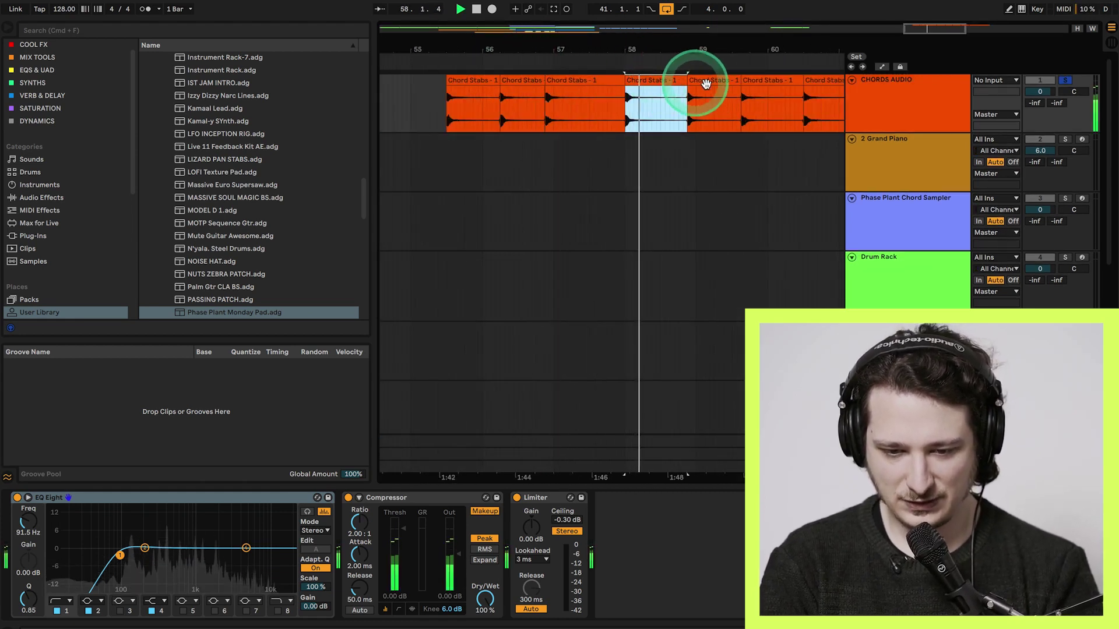
{"action": "left_click", "coordinate": [703, 82]}
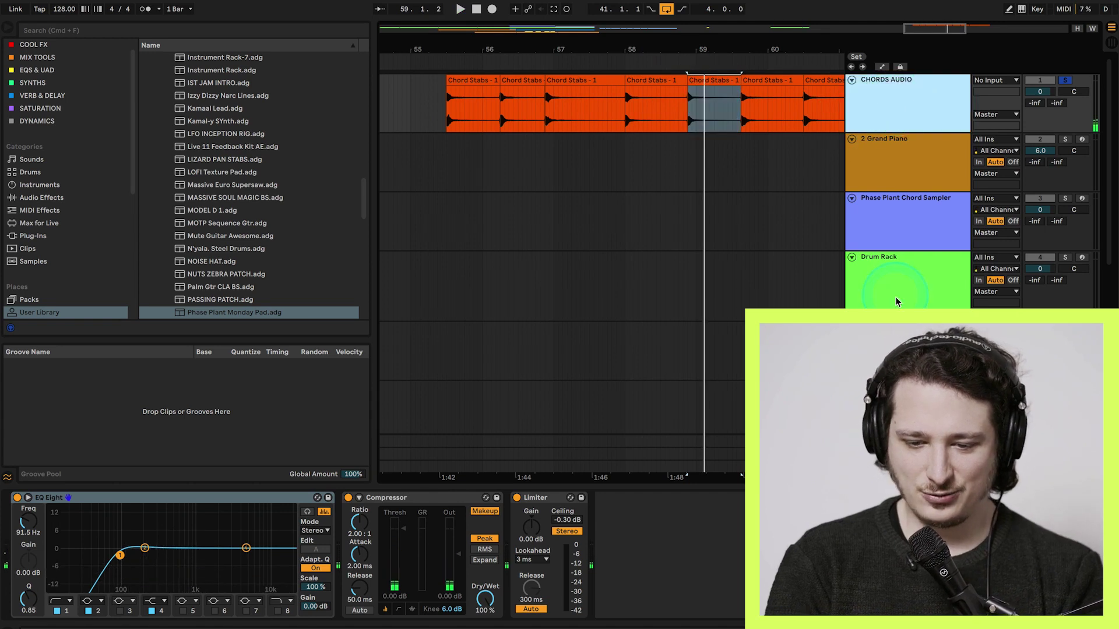
Add a new MIDI track below CHORDS AUDIO and load an empty Drum Rack onto it.
{"action": "left_click", "coordinate": [896, 302]}
{"action": "left_click", "coordinate": [872, 120]}
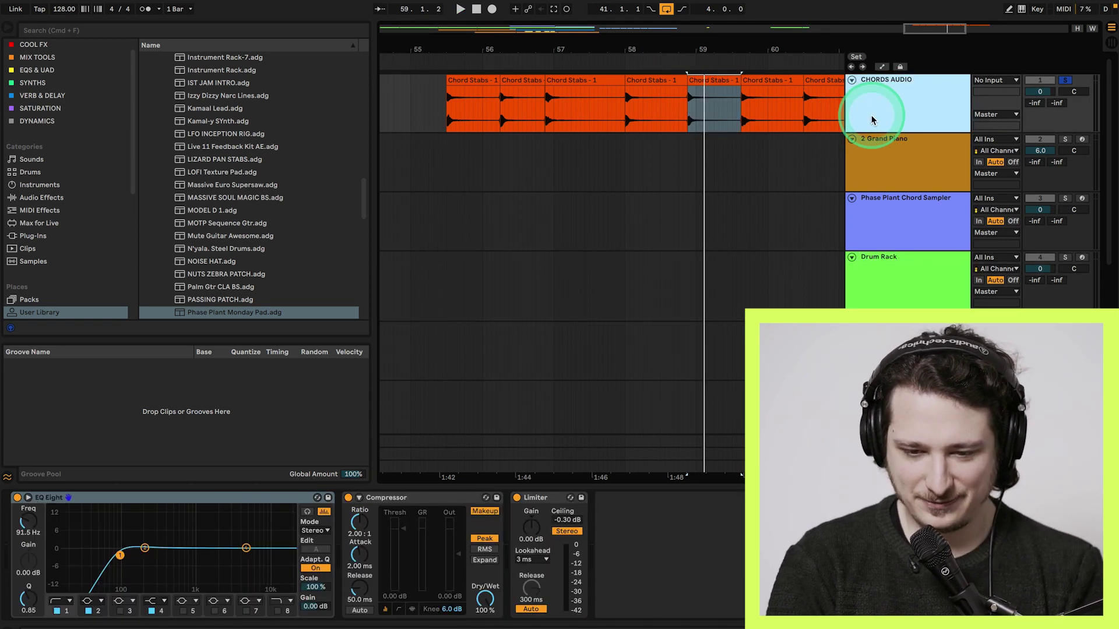
{"action": "key", "text": "super+shift+t"}
{"action": "left_click", "coordinate": [31, 172]}
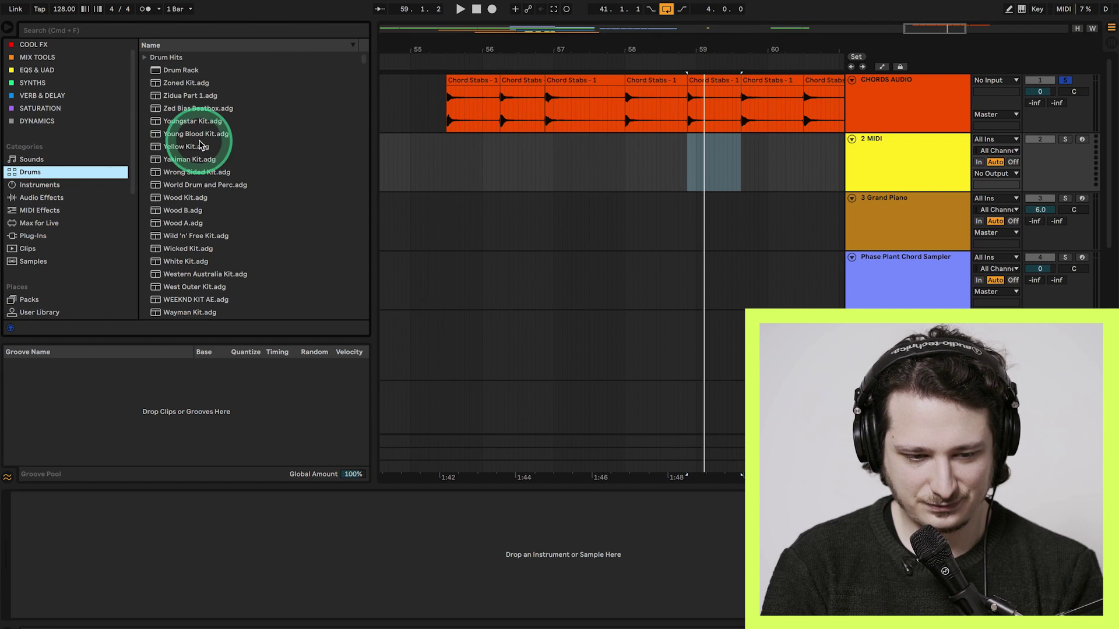
{"action": "left_click_drag", "start_coordinate": [174, 70], "coordinate": [767, 220]}
{"action": "left_click_drag", "start_coordinate": [858, 169], "coordinate": [858, 169]}
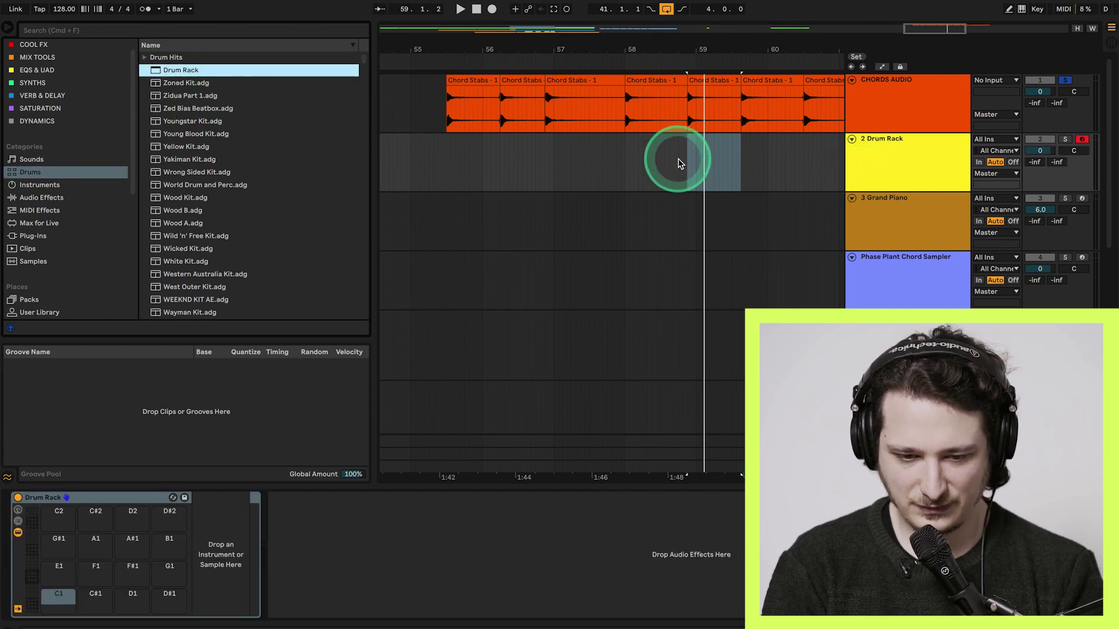
Look over the chord slices on the CHORDS AUDIO track and select the first one.
{"action": "left_click_drag", "start_coordinate": [589, 51], "coordinate": [589, 42]}
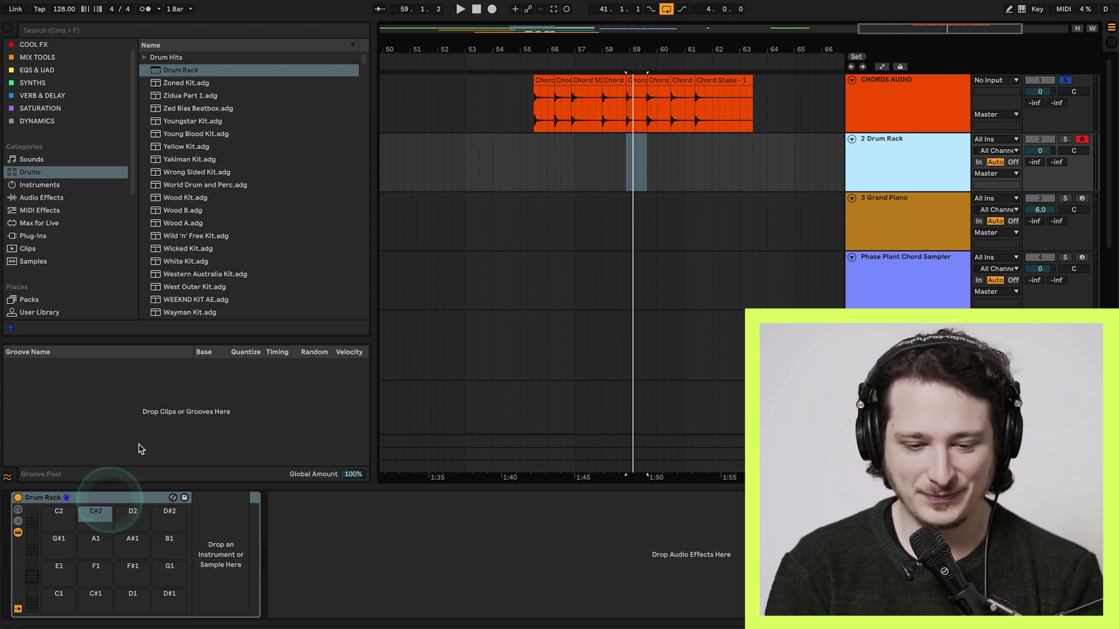
{"action": "left_click", "coordinate": [568, 161]}
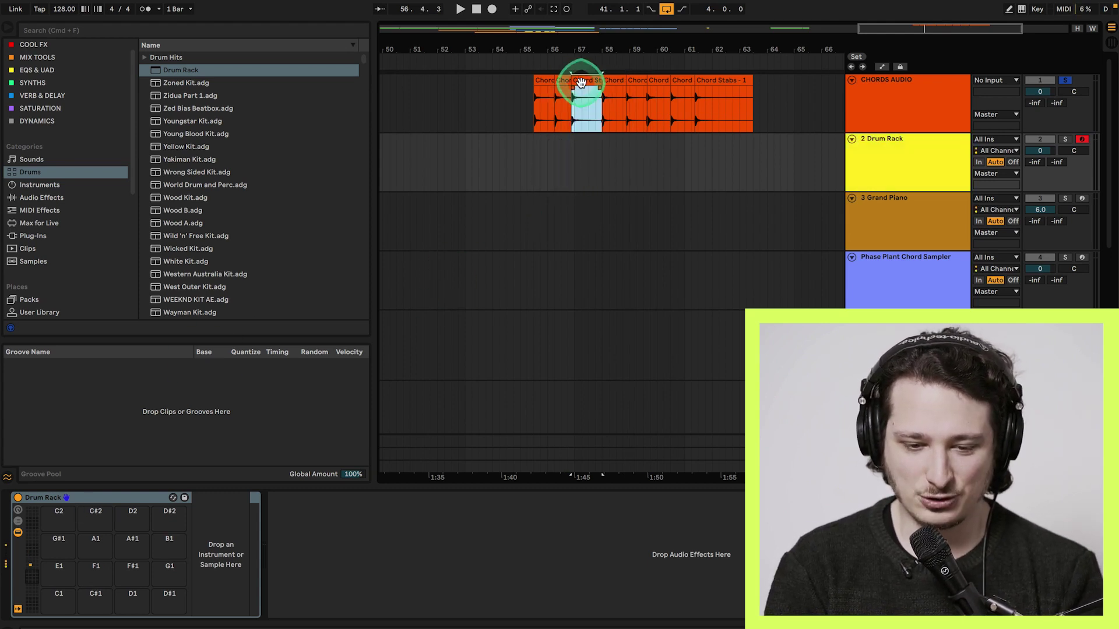
{"action": "left_click", "coordinate": [581, 83]}
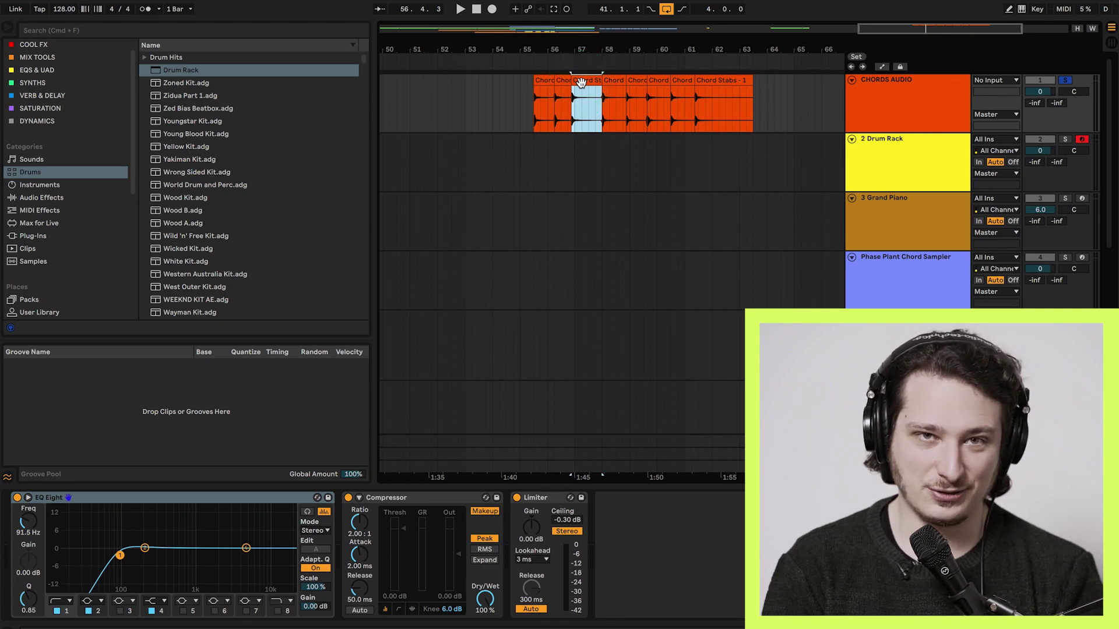
{"action": "left_click_drag", "start_coordinate": [557, 46], "coordinate": [557, 49]}
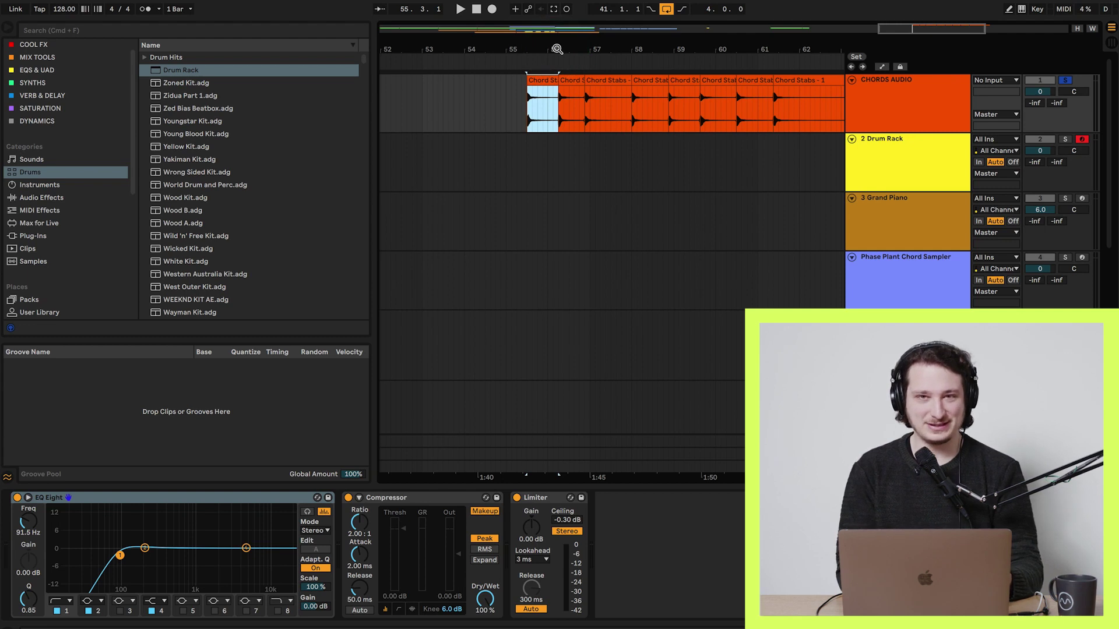
{"action": "left_click_drag", "start_coordinate": [557, 49], "coordinate": [554, 45]}
Disarm the Drum Rack track and try out record arming on the Grand Piano track.
{"action": "left_click", "coordinate": [938, 240]}
{"action": "left_click", "coordinate": [1075, 208]}
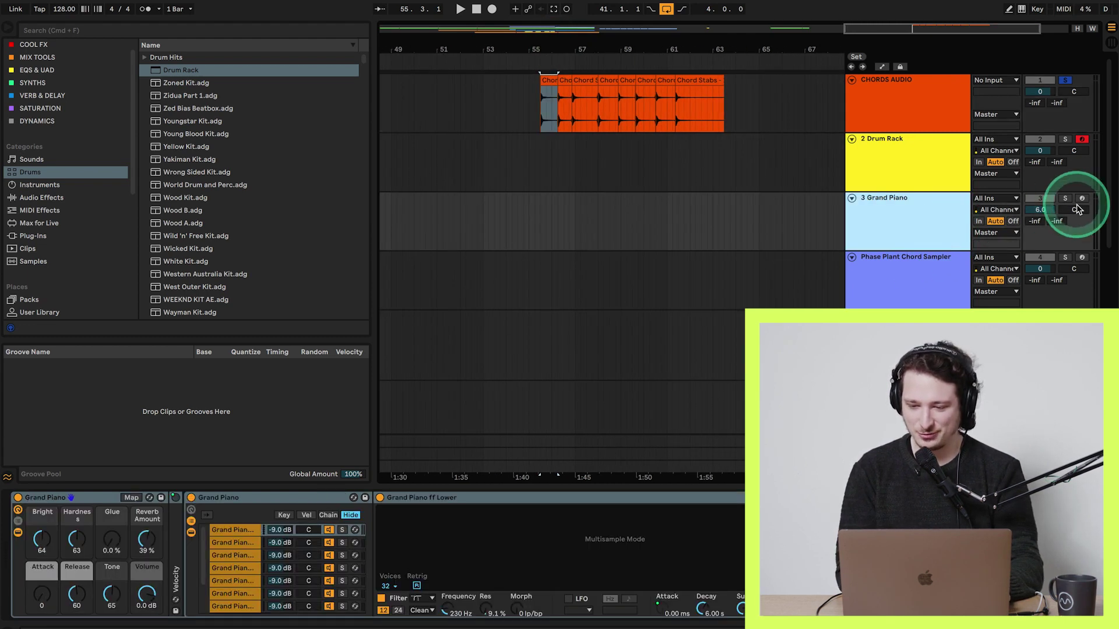
{"action": "left_click", "coordinate": [1081, 199]}
{"action": "left_click", "coordinate": [1080, 140]}
{"action": "left_click_drag", "start_coordinate": [542, 42], "coordinate": [543, 46]}
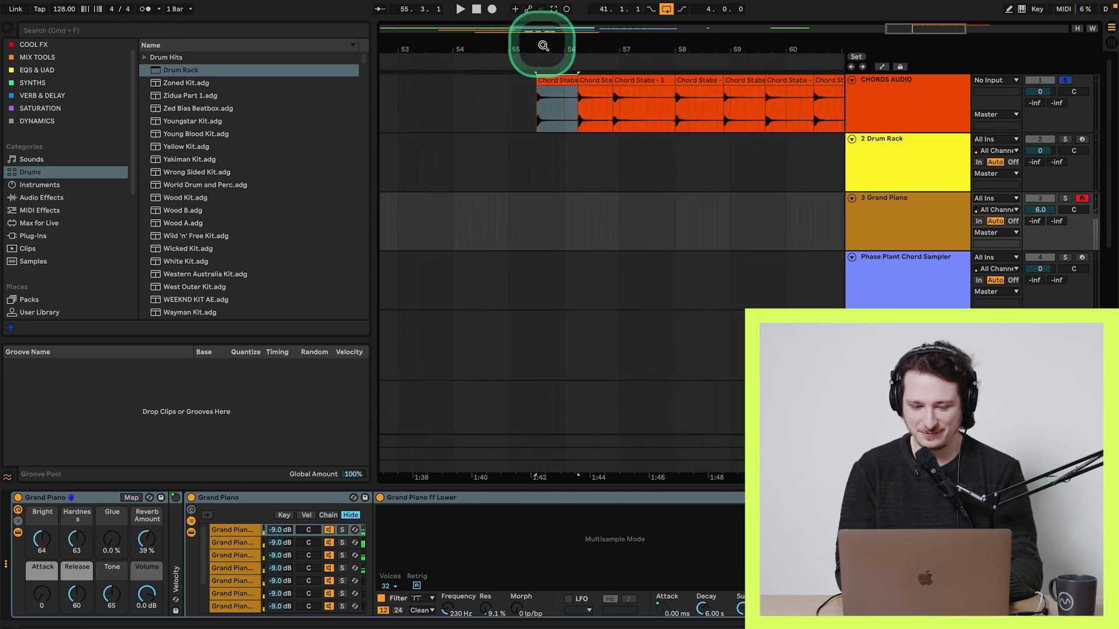
{"action": "left_click", "coordinate": [1077, 199]}
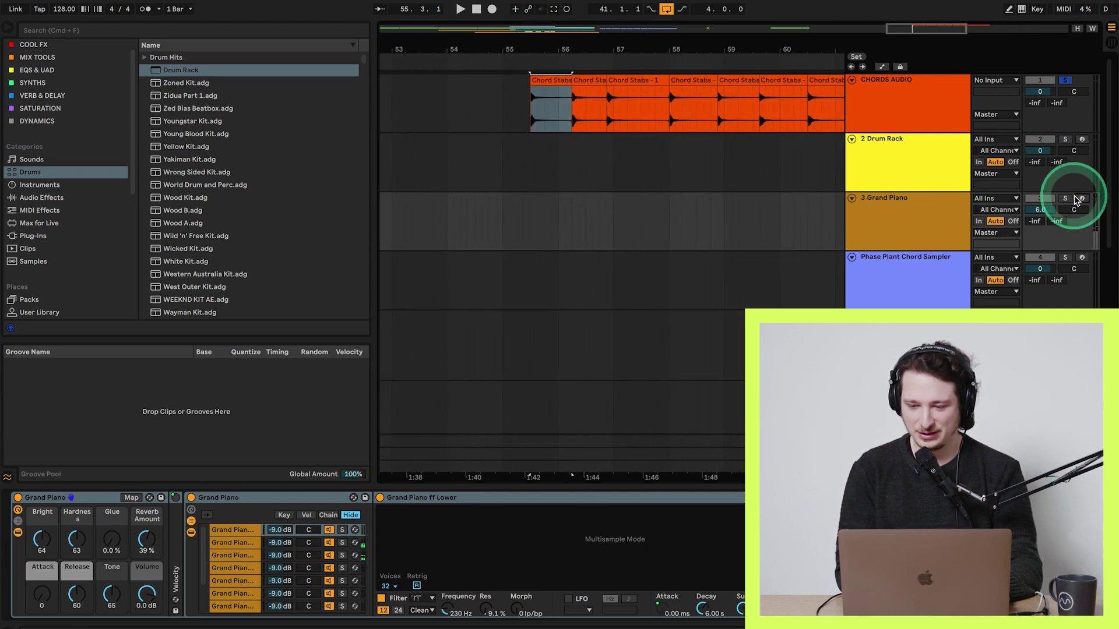
Play the first chord slice against the armed Grand Piano to match its pitch, with the piano volume set to -4.5 dB.
{"action": "left_click", "coordinate": [531, 230]}
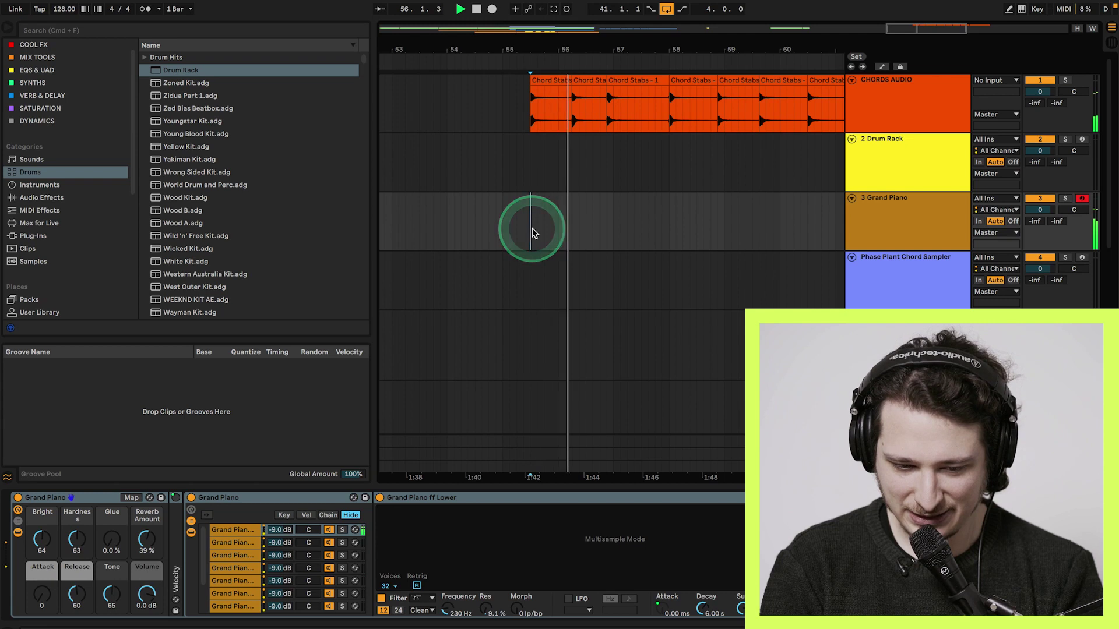
{"action": "left_click", "coordinate": [533, 233]}
{"action": "left_click", "coordinate": [530, 230]}
{"action": "left_click", "coordinate": [530, 230]}
{"action": "left_click", "coordinate": [864, 233]}
Arm the Drum Rack track instead of Grand Piano and load the first chord slice onto the D#3 pad.
{"action": "left_click", "coordinate": [1081, 199]}
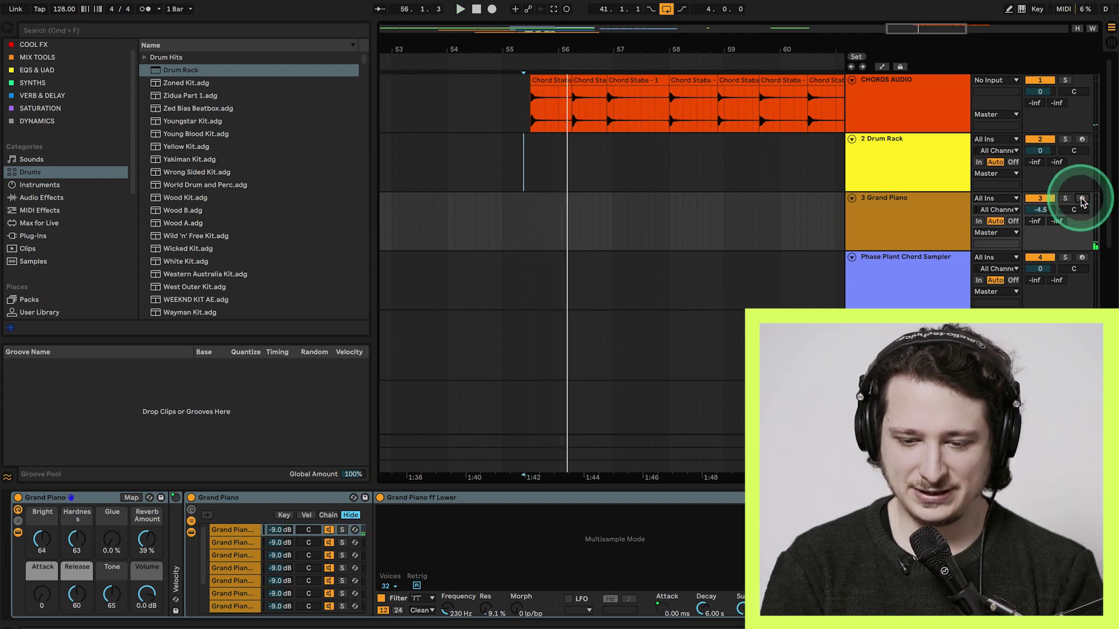
{"action": "left_click", "coordinate": [910, 157]}
{"action": "left_click", "coordinate": [1081, 141]}
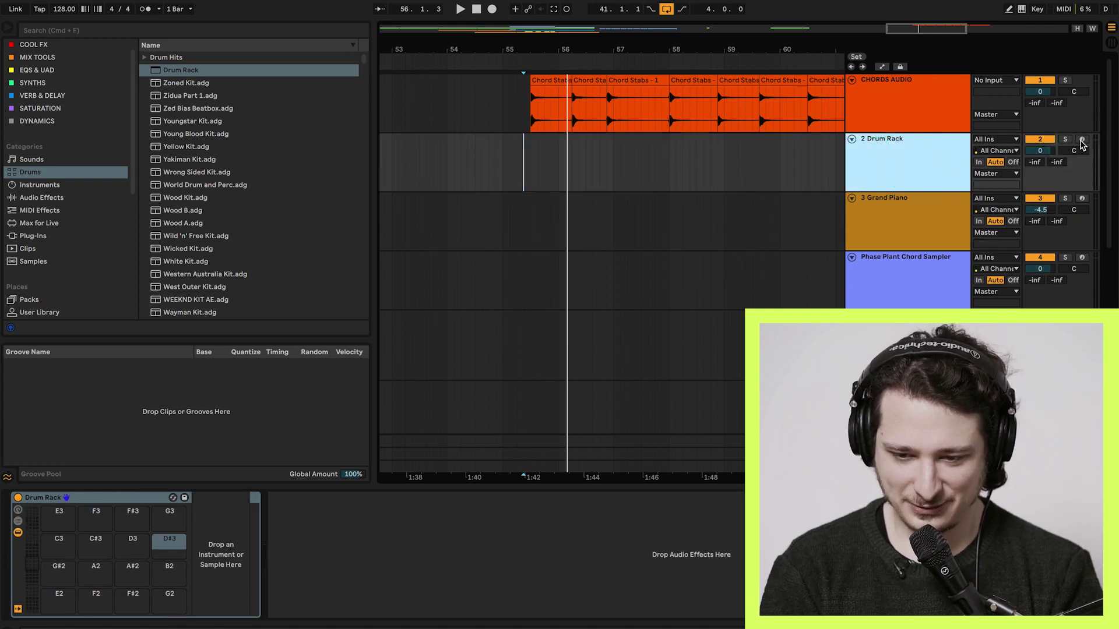
{"action": "left_click_drag", "start_coordinate": [554, 80], "coordinate": [168, 543]}
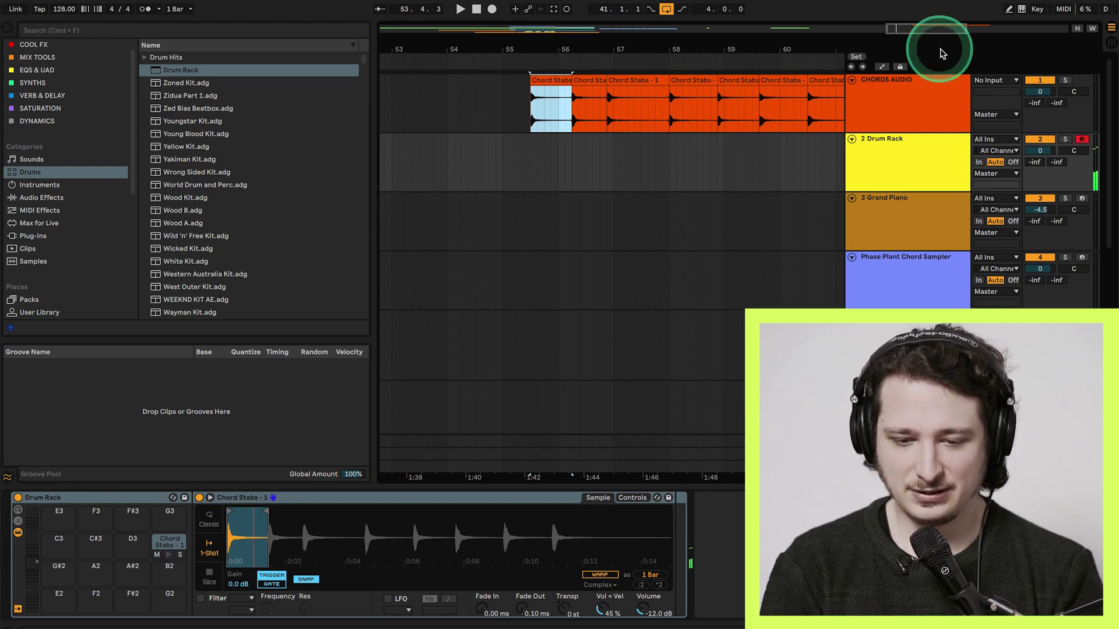
Arm Grand Piano instead of the Drum Rack and play the first two chord slices against it to match the second one's pitch.
{"action": "left_click", "coordinate": [1082, 139]}
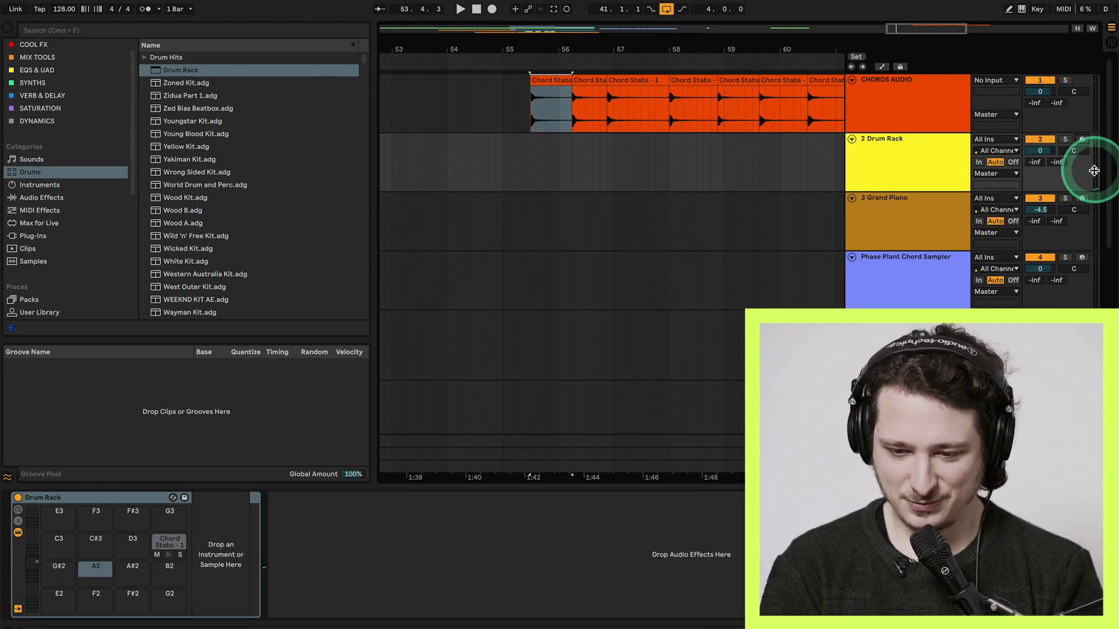
{"action": "left_click", "coordinate": [1077, 200]}
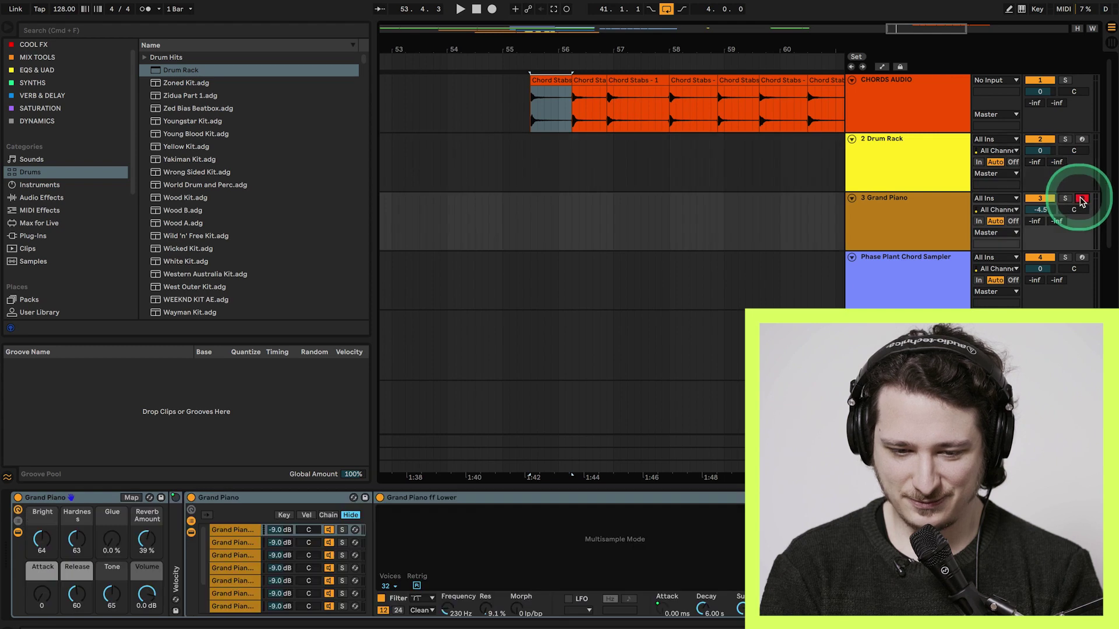
{"action": "left_click", "coordinate": [594, 81]}
{"action": "key", "text": "space"}
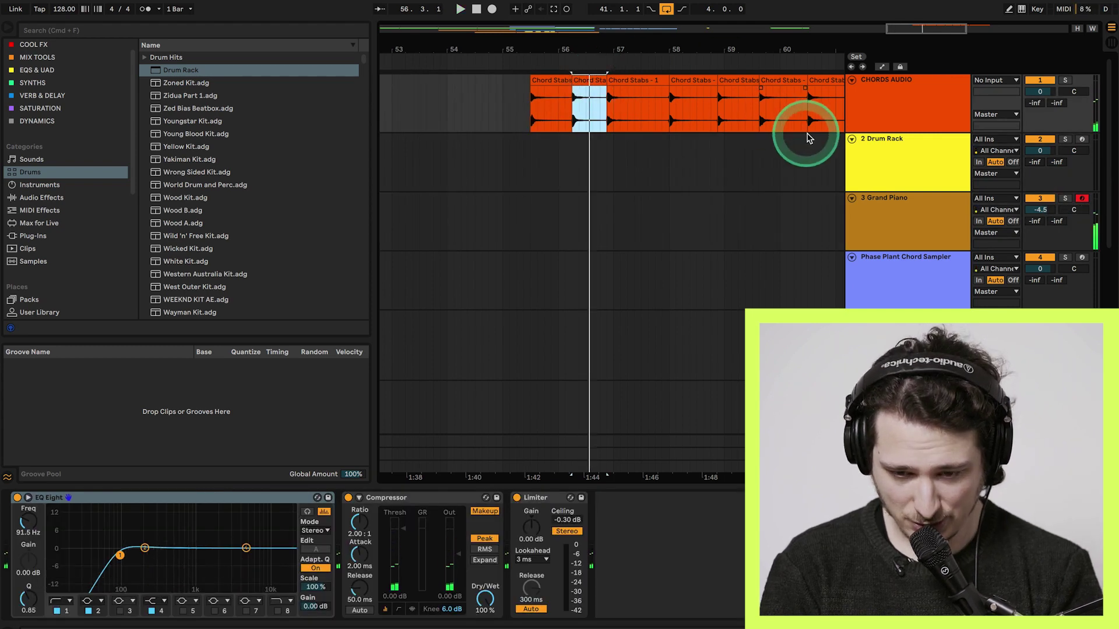
{"action": "left_click", "coordinate": [564, 88]}
{"action": "left_click", "coordinate": [564, 87]}
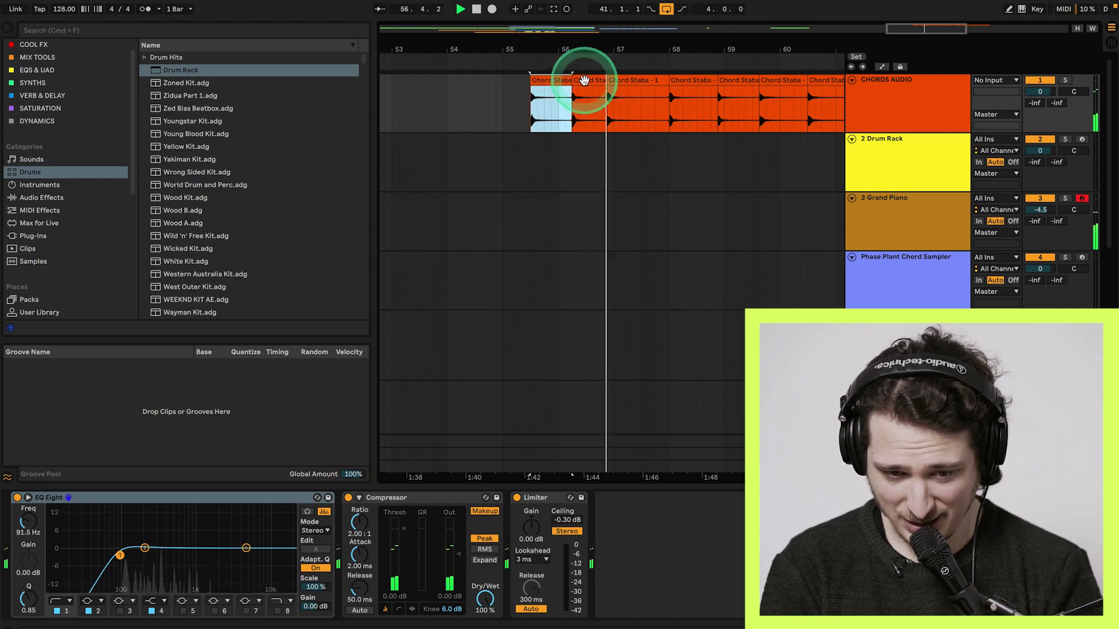
{"action": "left_click", "coordinate": [584, 81]}
{"action": "left_click", "coordinate": [946, 236]}
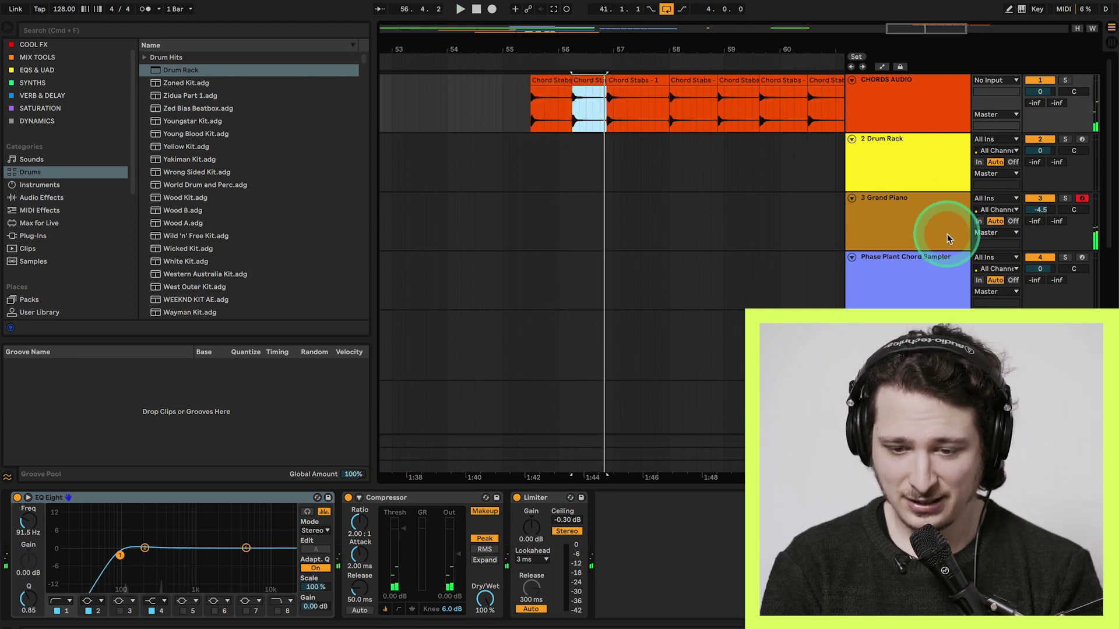
Arm the Drum Rack track instead of Grand Piano, load the second chord slice onto the C4 pad and play it.
{"action": "left_click", "coordinate": [936, 233]}
{"action": "left_click", "coordinate": [1081, 143]}
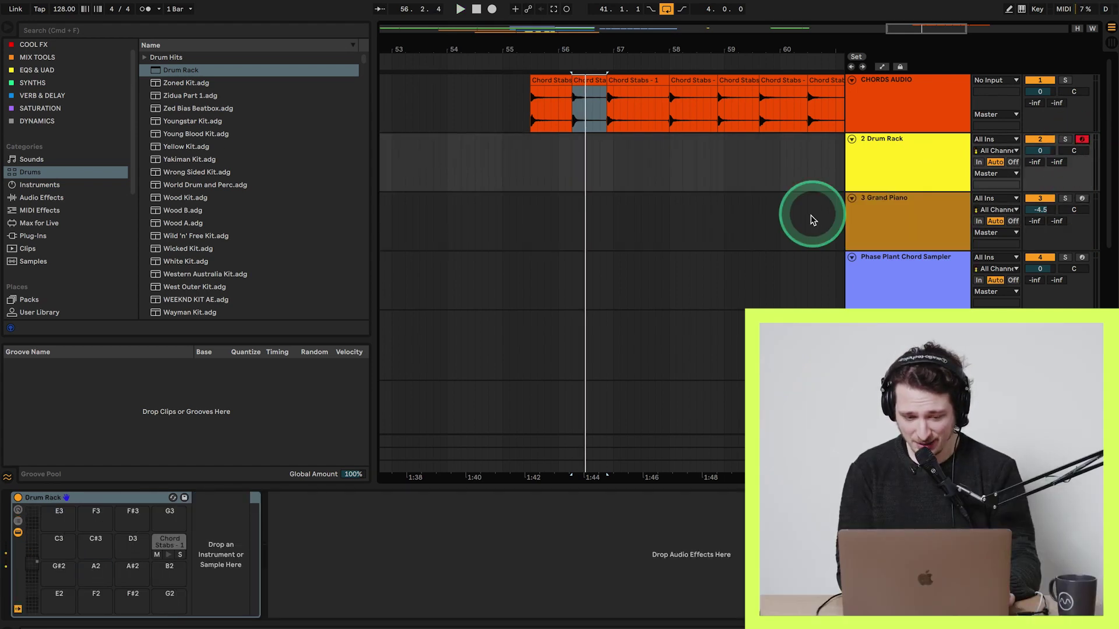
{"action": "left_click_drag", "start_coordinate": [40, 556], "coordinate": [50, 577]}
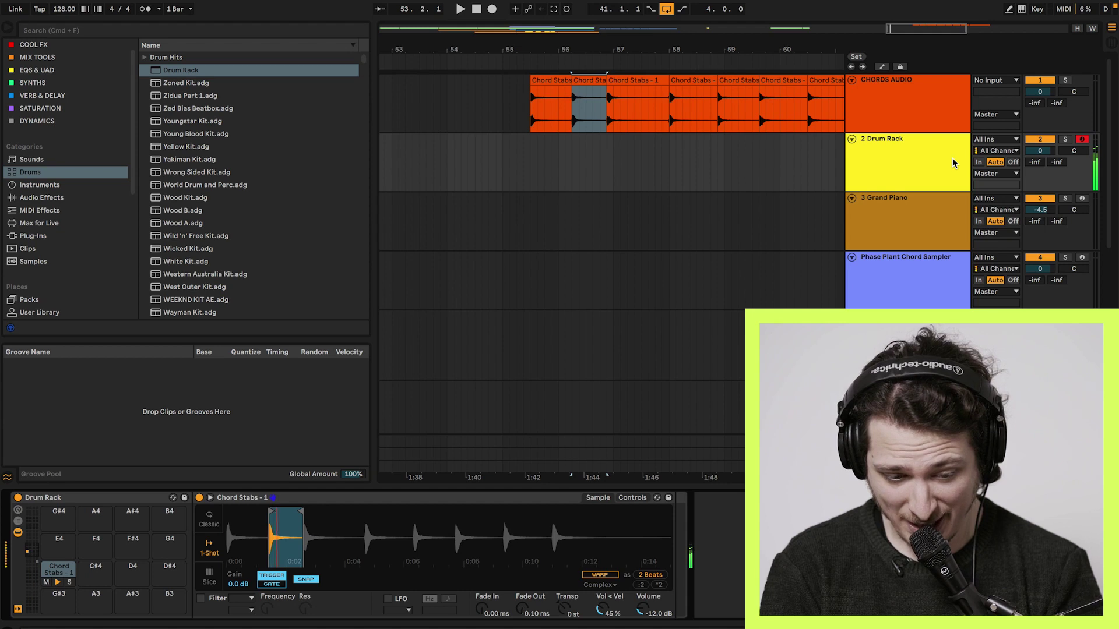
{"action": "key", "text": "Right"}
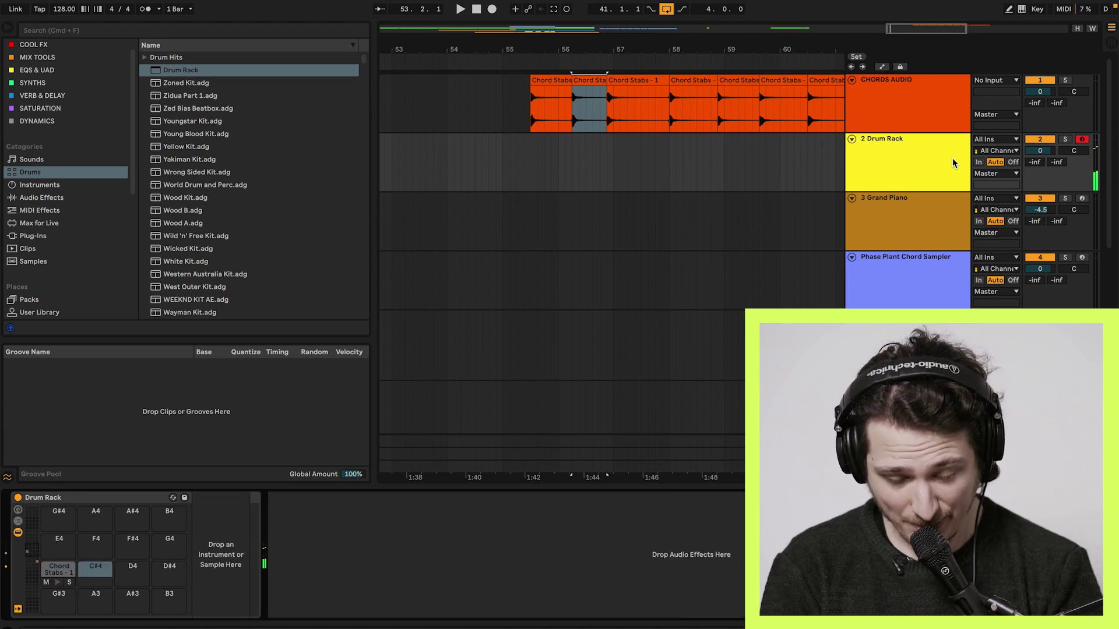
{"action": "left_click", "coordinate": [931, 156]}
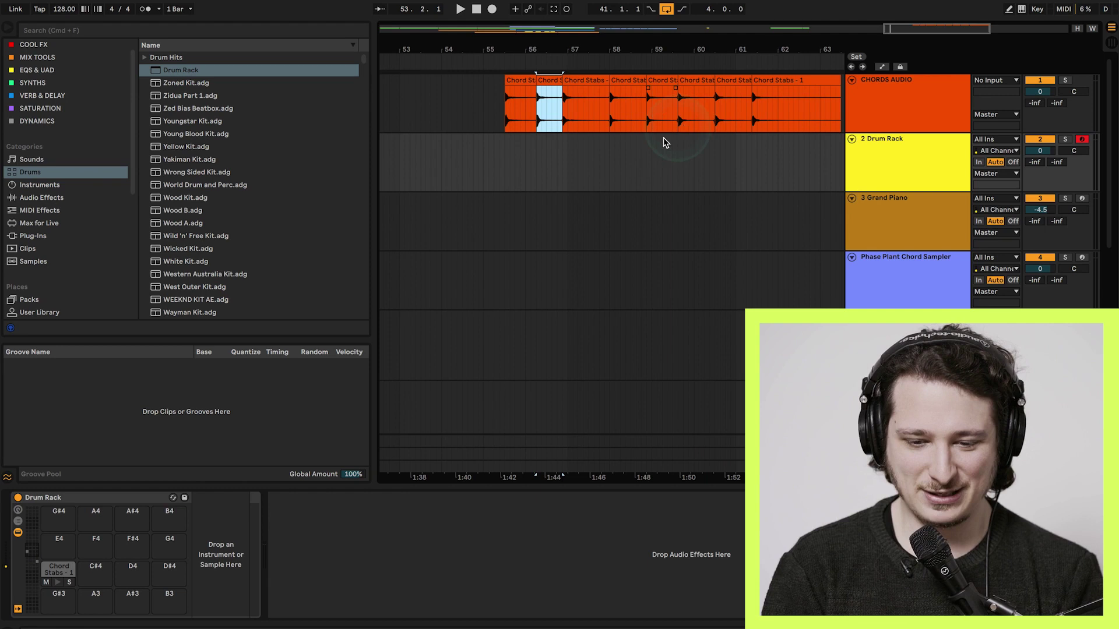
Move the Phase Plant Chord Sampler track directly below CHORDS AUDIO and arm it for recording.
{"action": "scroll", "coordinate": [641, 151], "scroll_direction": "right", "scroll_amount": 2}
{"action": "left_click", "coordinate": [747, 113]}
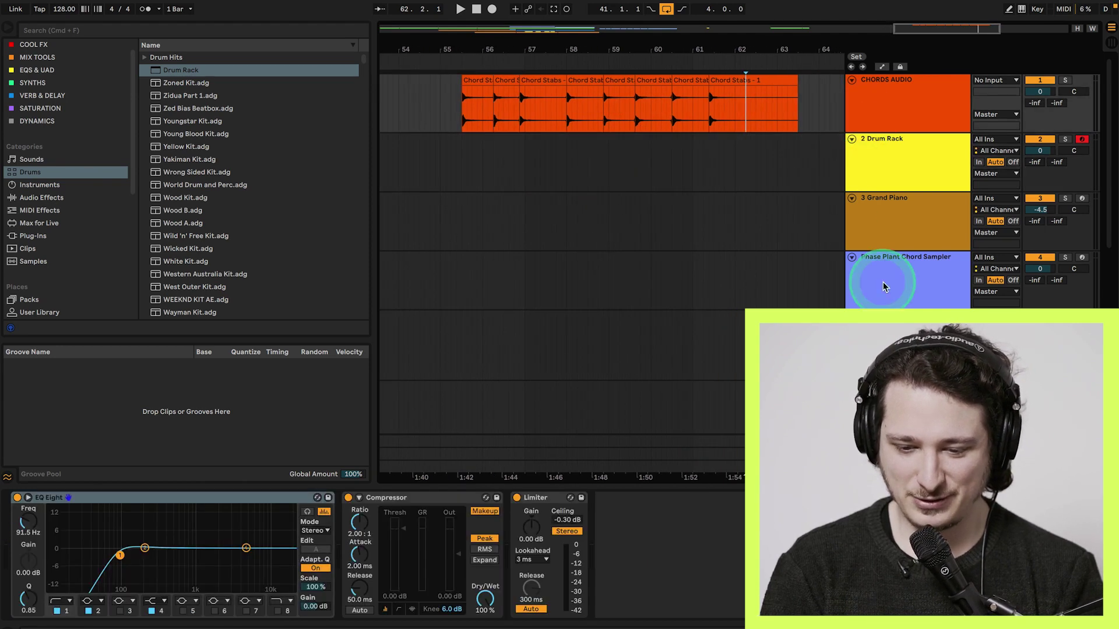
{"action": "left_click", "coordinate": [914, 280]}
{"action": "left_click", "coordinate": [1082, 257]}
{"action": "left_click", "coordinate": [932, 150]}
{"action": "left_click_drag", "start_coordinate": [930, 152], "coordinate": [907, 162]}
Unmute the chord pads between G#3 and D#4 in the Phase Plant Chord Sampler's Drum Rack.
{"action": "left_click", "coordinate": [95, 568]}
{"action": "left_click", "coordinate": [83, 582]}
{"action": "left_click", "coordinate": [46, 582]}
{"action": "left_click", "coordinate": [83, 610]}
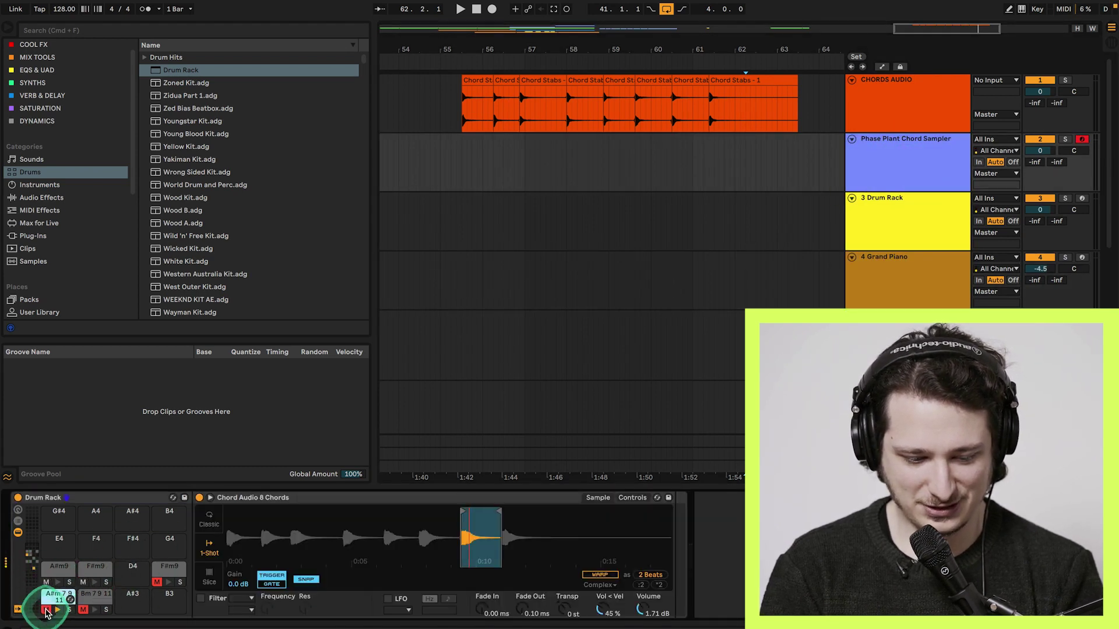
{"action": "left_click", "coordinate": [157, 583]}
{"action": "left_click", "coordinate": [61, 593]}
{"action": "left_click", "coordinate": [53, 589]}
{"action": "left_click", "coordinate": [66, 571]}
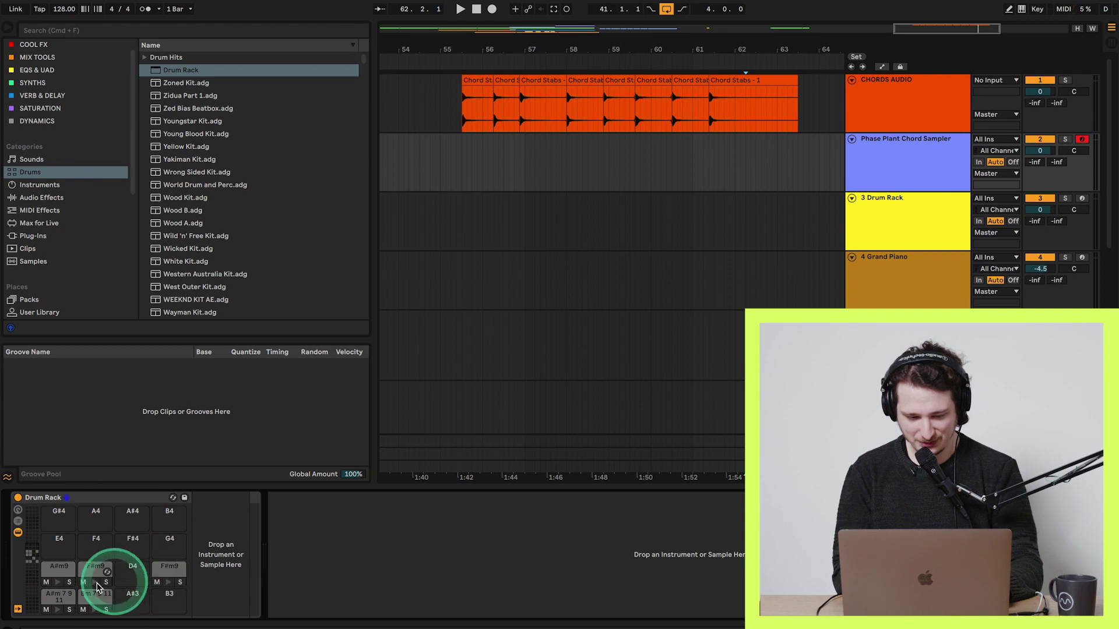
Unmute the chord pads between C3 and F#3 and play them with the Chord Sampler track volume at -6.8 dB.
{"action": "left_click", "coordinate": [93, 602]}
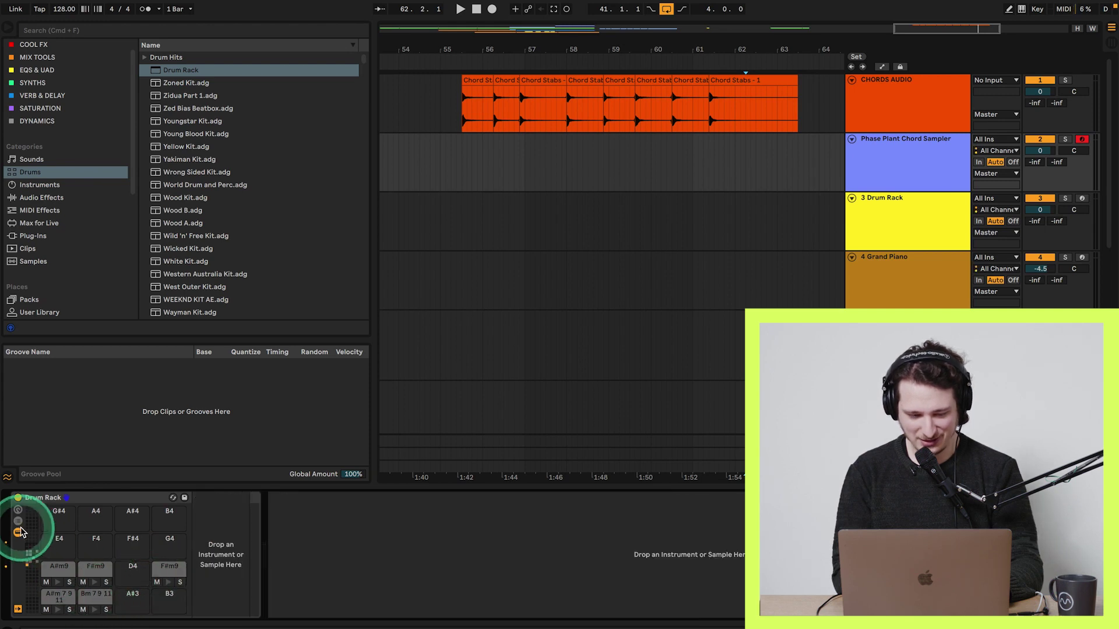
{"action": "left_click", "coordinate": [27, 571]}
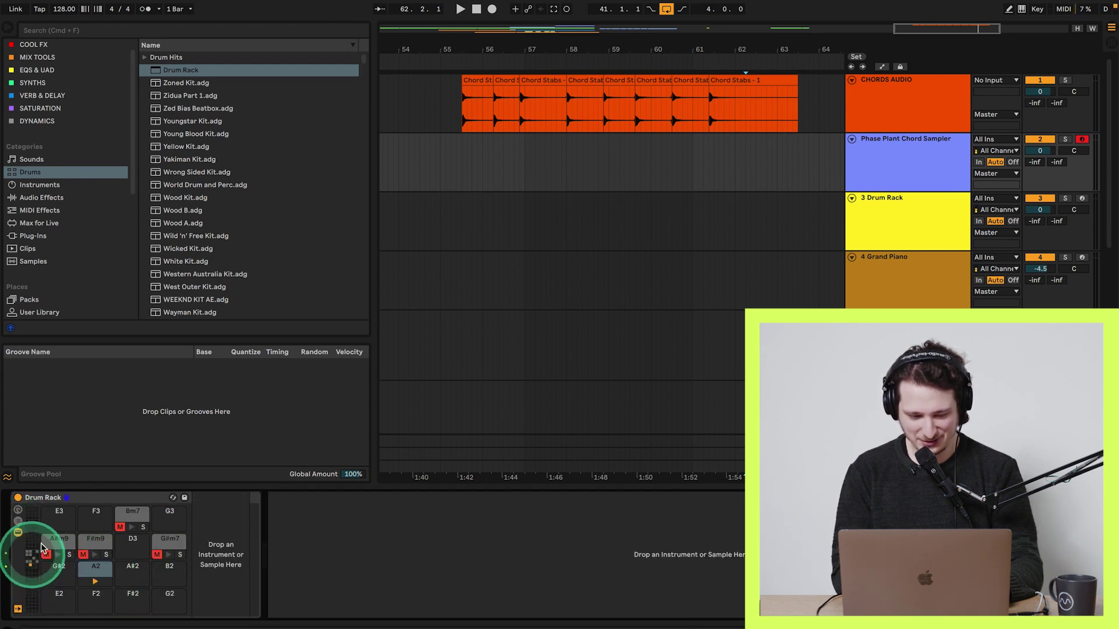
{"action": "left_click", "coordinate": [83, 564]}
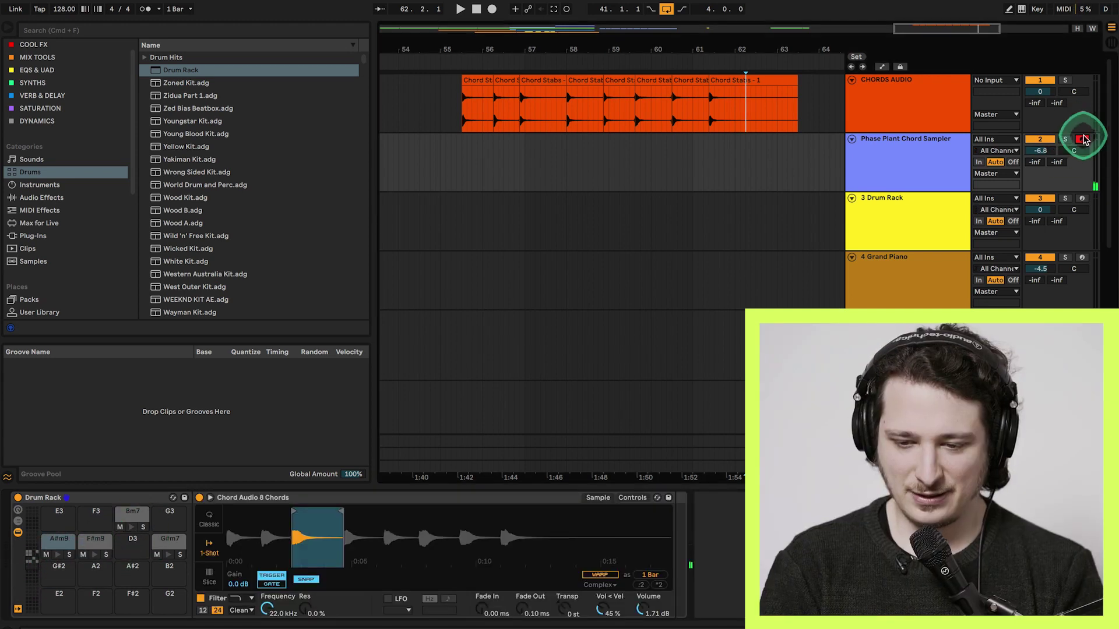
Disarm the Phase Plant Chord Sampler track and switch to Vochlea Dubler to examine the pitch wheel of the UKG Chords preset.
{"action": "left_click", "coordinate": [1082, 140]}
{"action": "left_click", "coordinate": [493, 626]}
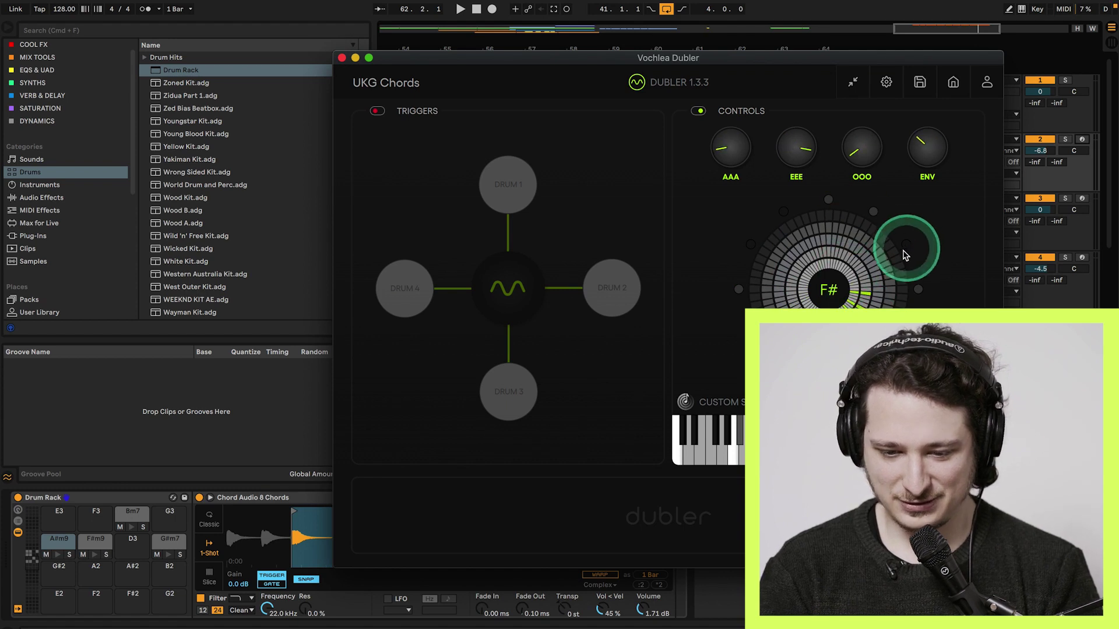
{"action": "left_click_drag", "start_coordinate": [839, 210], "coordinate": [925, 257]}
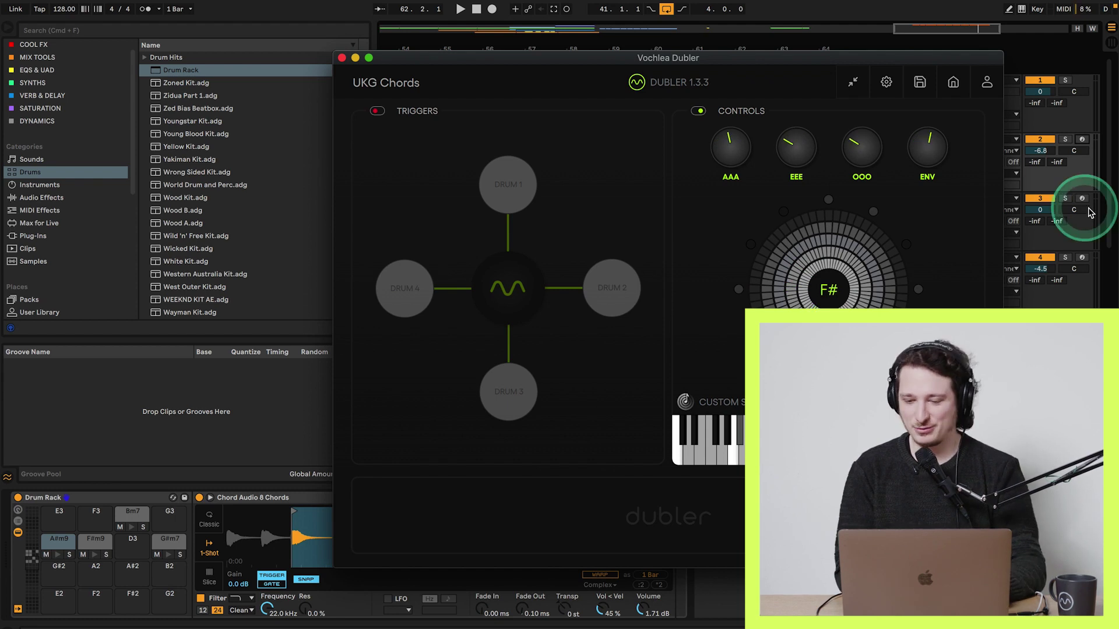
{"action": "left_click", "coordinate": [1061, 242]}
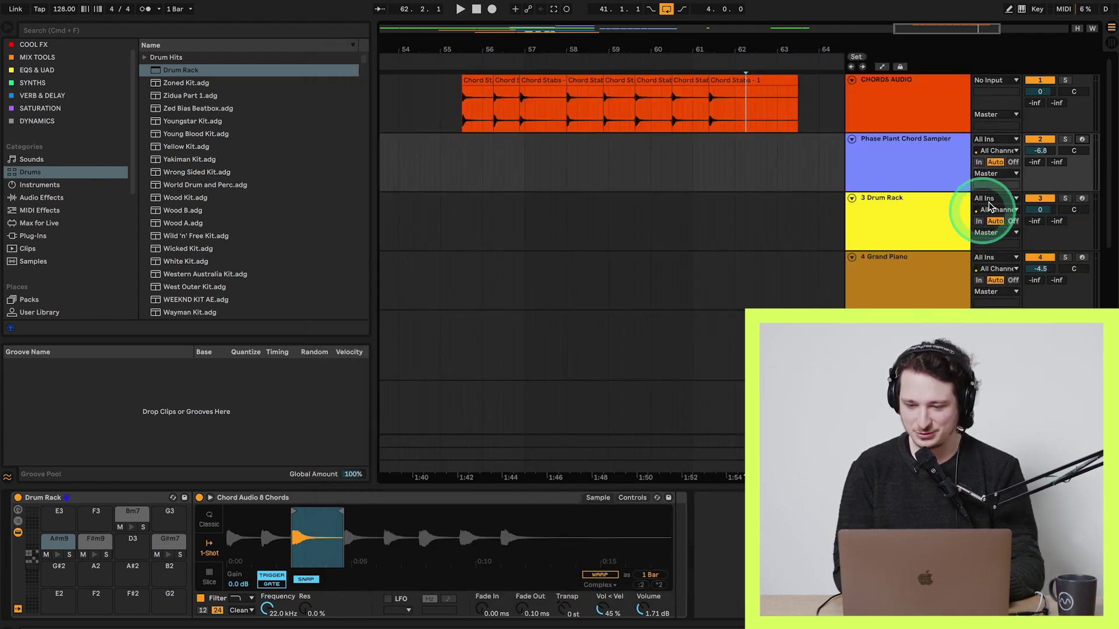
Arm the Phase Plant Chord Sampler track to audition its chord pads, and disarm it when done.
{"action": "left_click", "coordinate": [1082, 138]}
{"action": "left_click", "coordinate": [956, 198]}
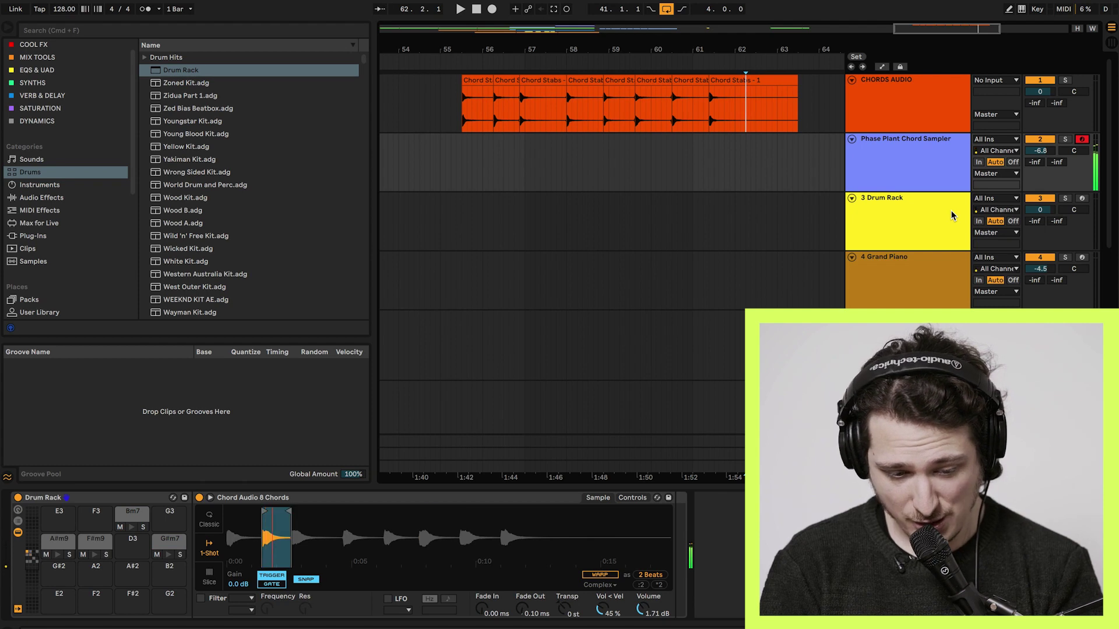
{"action": "left_click", "coordinate": [903, 211]}
{"action": "left_click", "coordinate": [801, 213]}
{"action": "left_click", "coordinate": [1081, 139]}
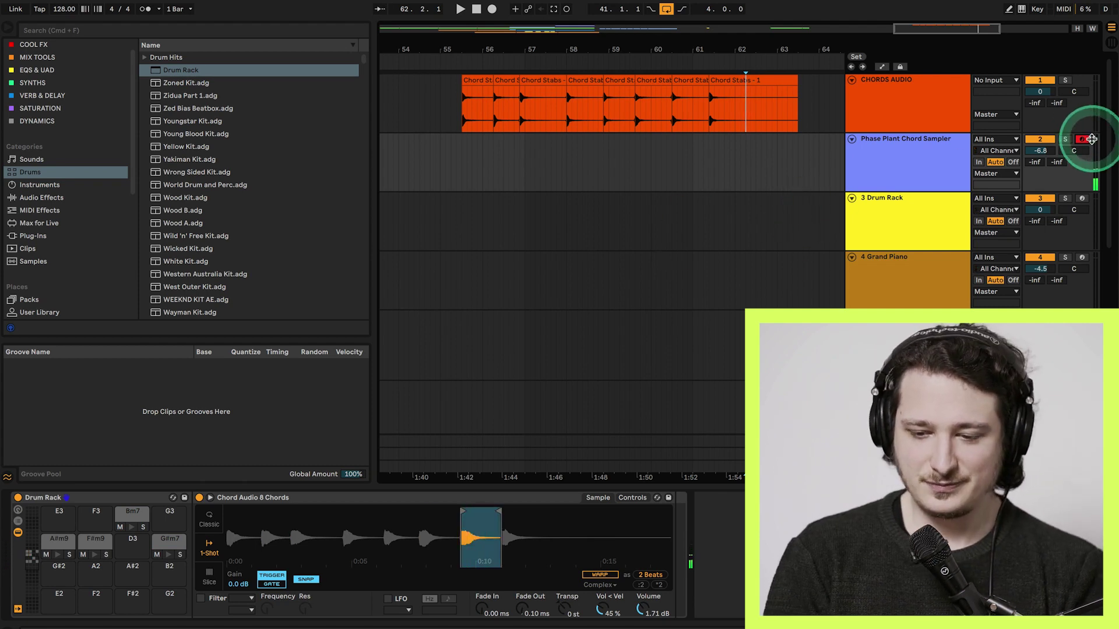
{"action": "left_click", "coordinate": [792, 239]}
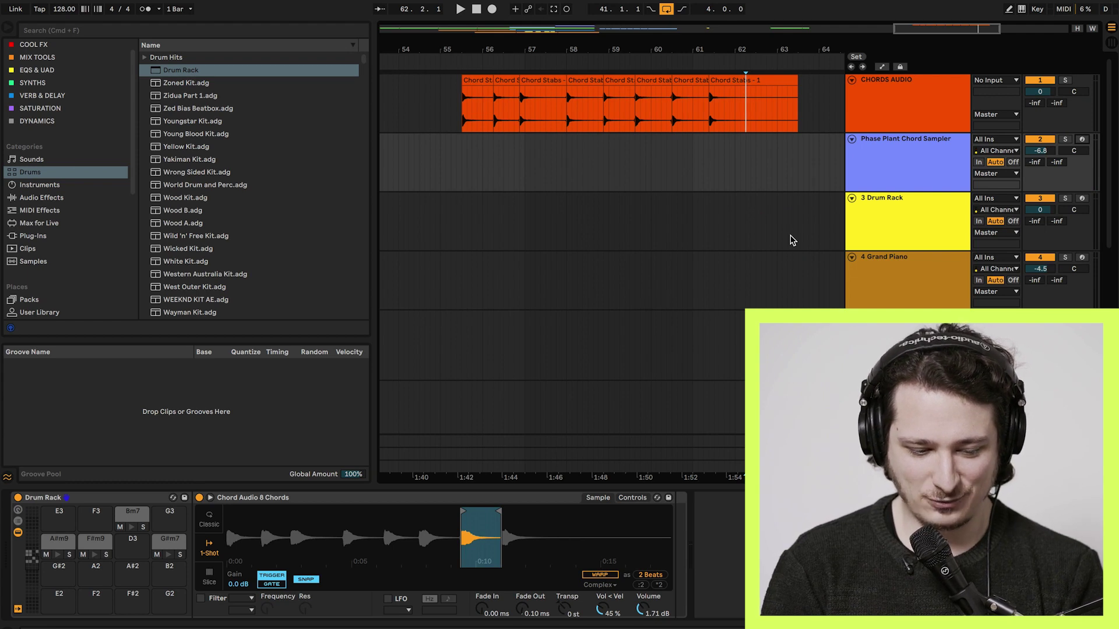
Move the Phase Plant - Rymdlead track directly below the Phase Plant Chord Sampler track and arm it for recording.
{"action": "left_click", "coordinate": [932, 294]}
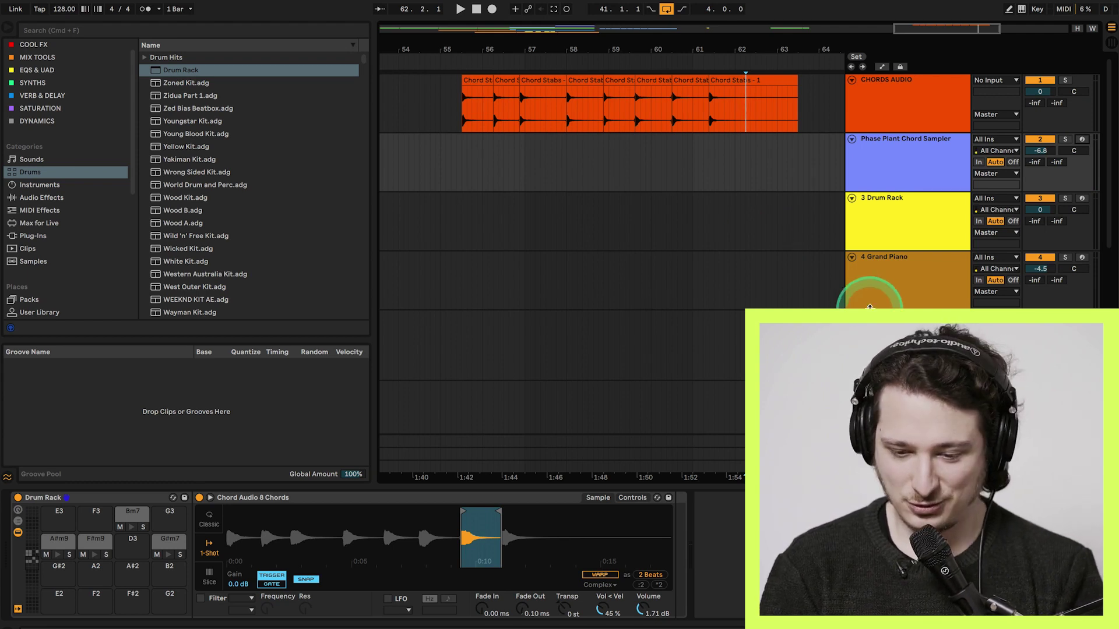
{"action": "scroll", "coordinate": [903, 297], "scroll_direction": "down", "scroll_amount": 5}
{"action": "scroll", "coordinate": [869, 308], "scroll_direction": "up", "scroll_amount": 5}
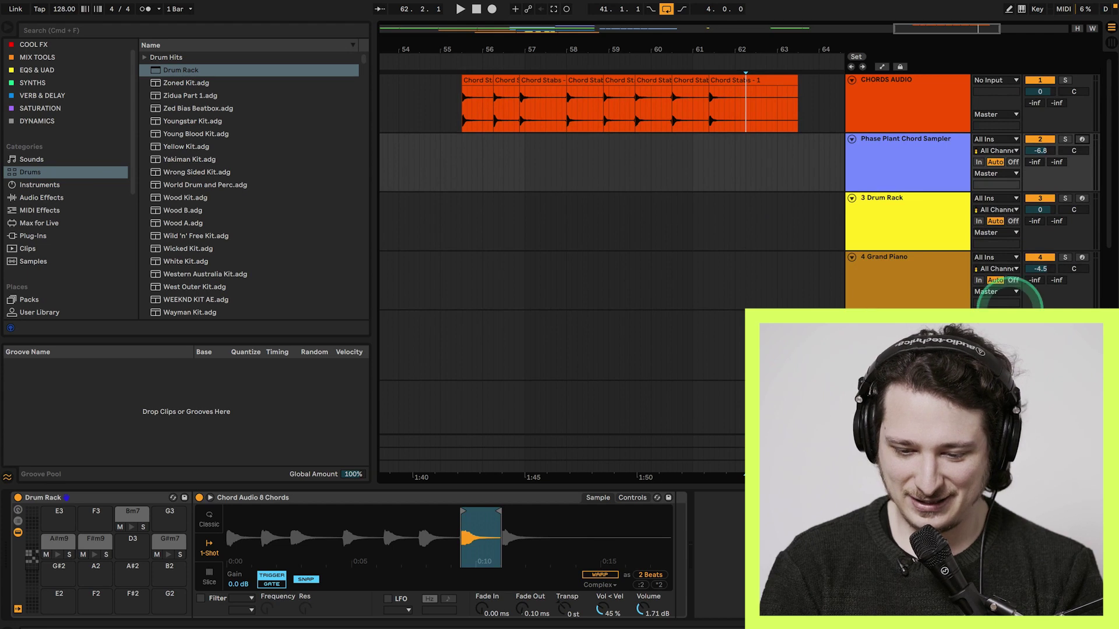
{"action": "scroll", "coordinate": [869, 307], "scroll_direction": "down", "scroll_amount": 3}
{"action": "left_click", "coordinate": [869, 309]}
{"action": "left_click_drag", "start_coordinate": [944, 150], "coordinate": [945, 179]}
{"action": "left_click_drag", "start_coordinate": [928, 247], "coordinate": [1067, 191]}
{"action": "left_click", "coordinate": [1082, 198]}
{"action": "left_click", "coordinate": [929, 237]}
Open the Rymdlead patch in Phase Plant, audition it, and close the synth and disarm its track.
{"action": "left_click", "coordinate": [5, 493]}
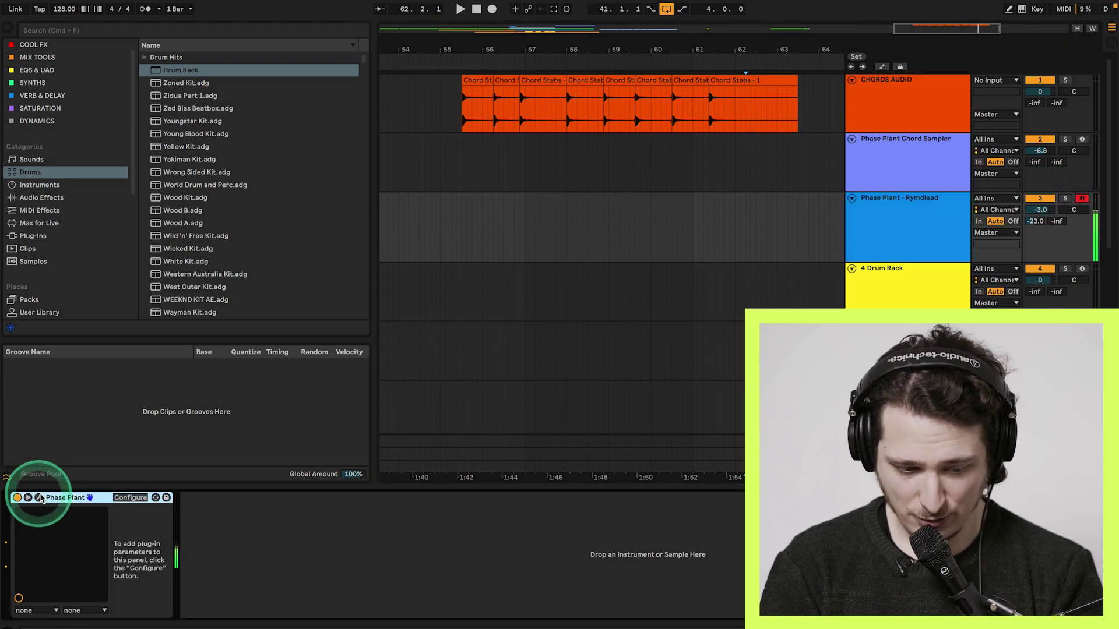
{"action": "left_click", "coordinate": [38, 498]}
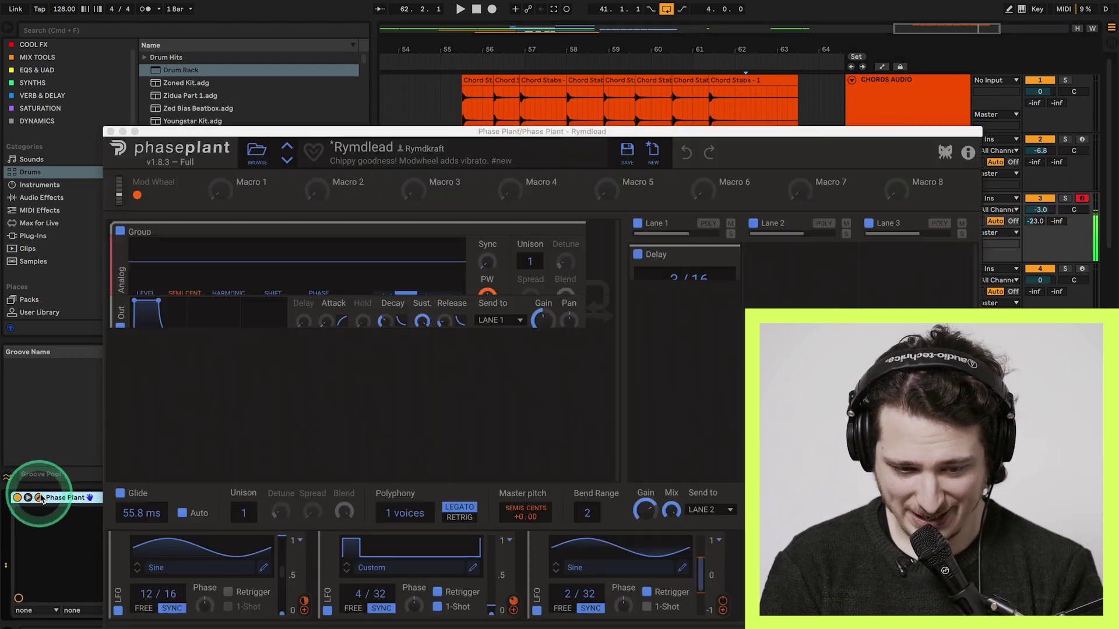
{"action": "left_click", "coordinate": [125, 152]}
{"action": "left_click", "coordinate": [129, 231]}
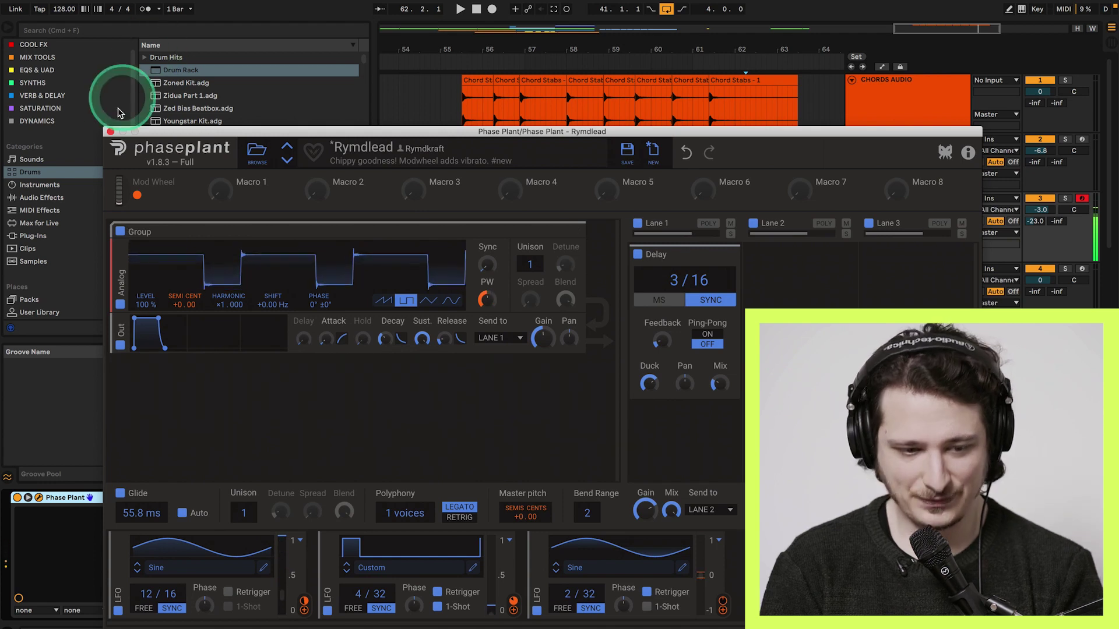
{"action": "left_click", "coordinate": [110, 131]}
{"action": "left_click", "coordinate": [1081, 199]}
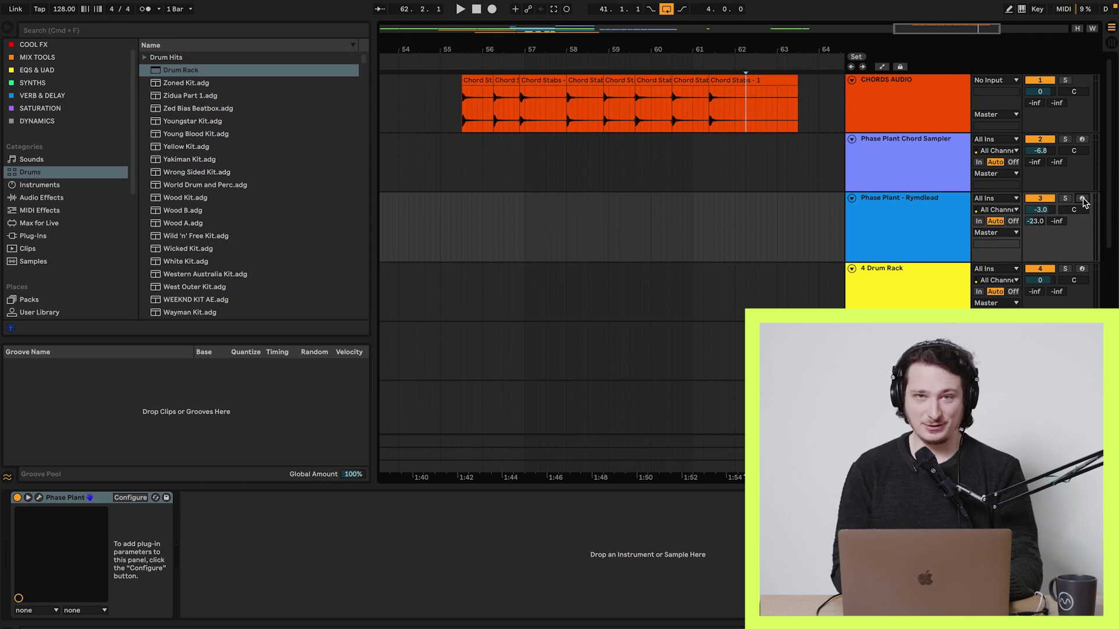
Arm the Chord Sampler and Rymdlead tracks together and play both over the drum loop from bar 41, with Rymdlead at -16.3 dB.
{"action": "left_click", "coordinate": [716, 286]}
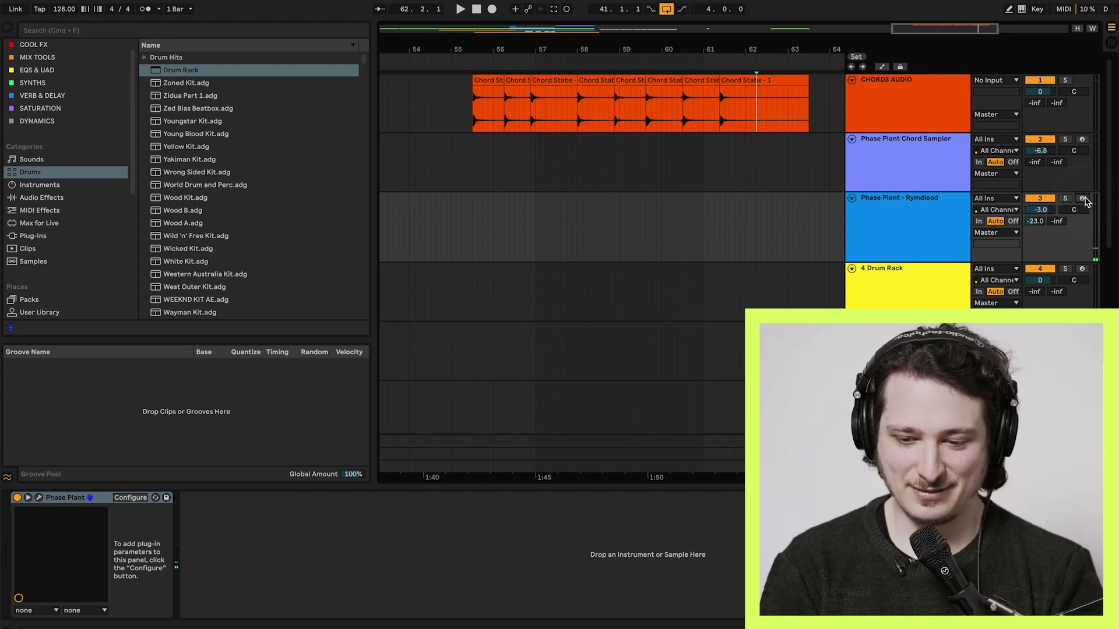
{"action": "left_click", "coordinate": [1082, 140]}
{"action": "key", "text": "space"}
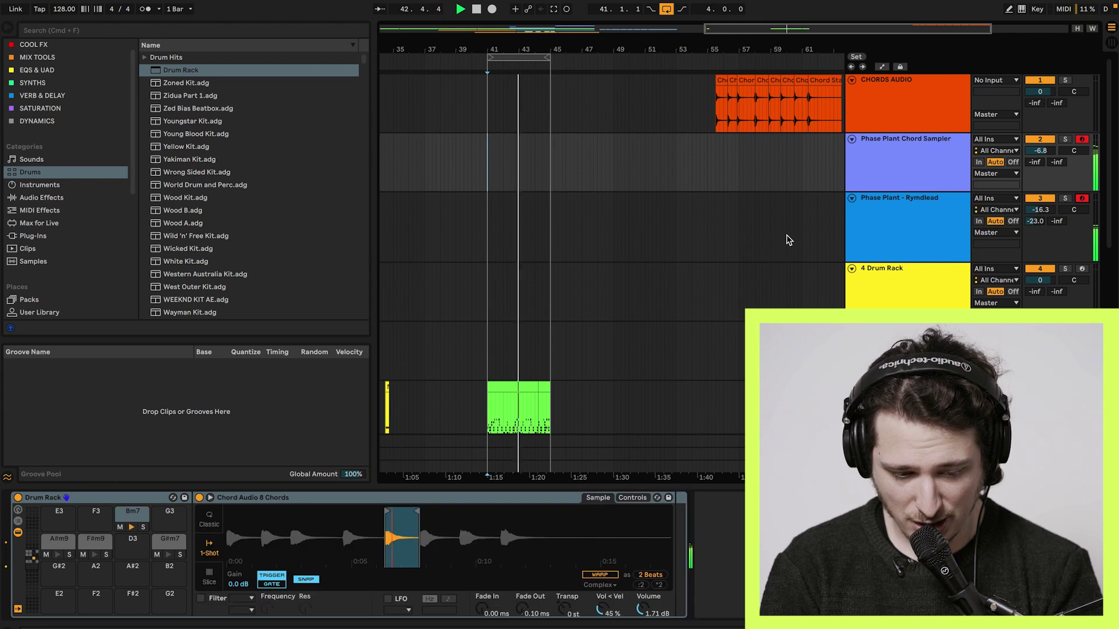
{"action": "left_click", "coordinate": [991, 247]}
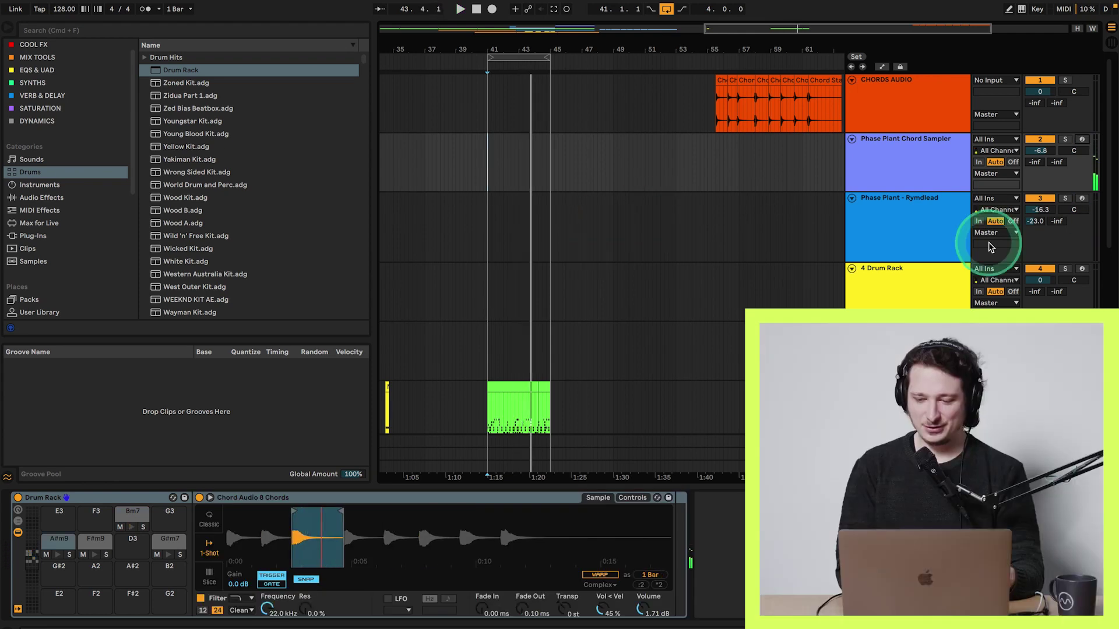
Set the insertion point at bar 41 on the Rymdlead and Chord Sampler tracks and close the Phase Plant window.
{"action": "scroll", "coordinate": [584, 255], "scroll_direction": "left", "scroll_amount": 1}
{"action": "scroll", "coordinate": [584, 254], "scroll_direction": "down", "scroll_amount": 3}
{"action": "scroll", "coordinate": [585, 256], "scroll_direction": "up", "scroll_amount": 3}
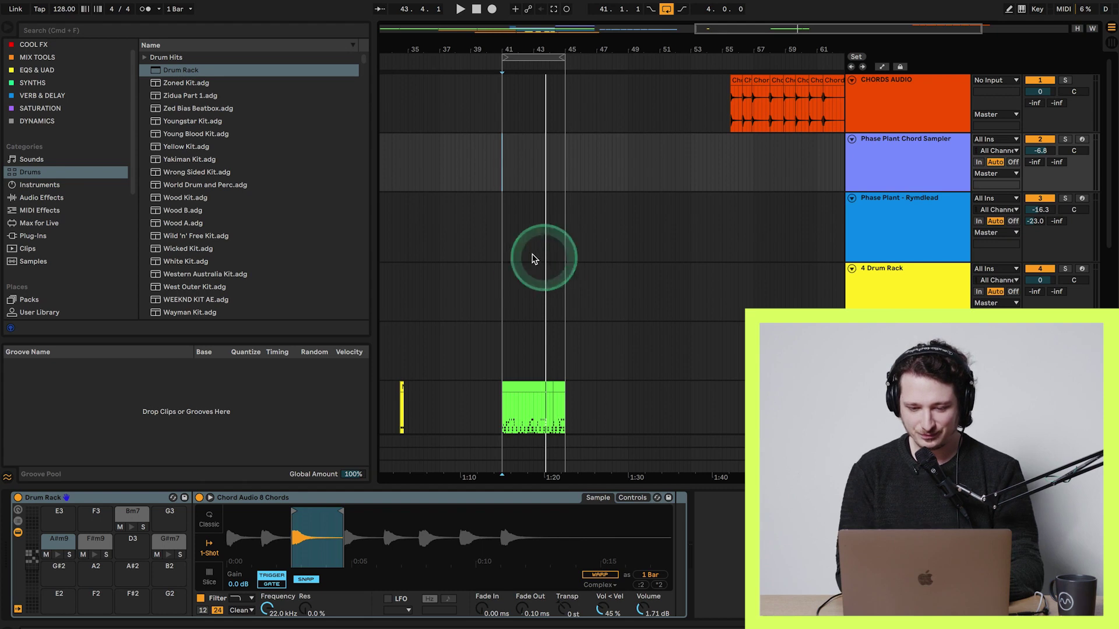
{"action": "left_click", "coordinate": [501, 237]}
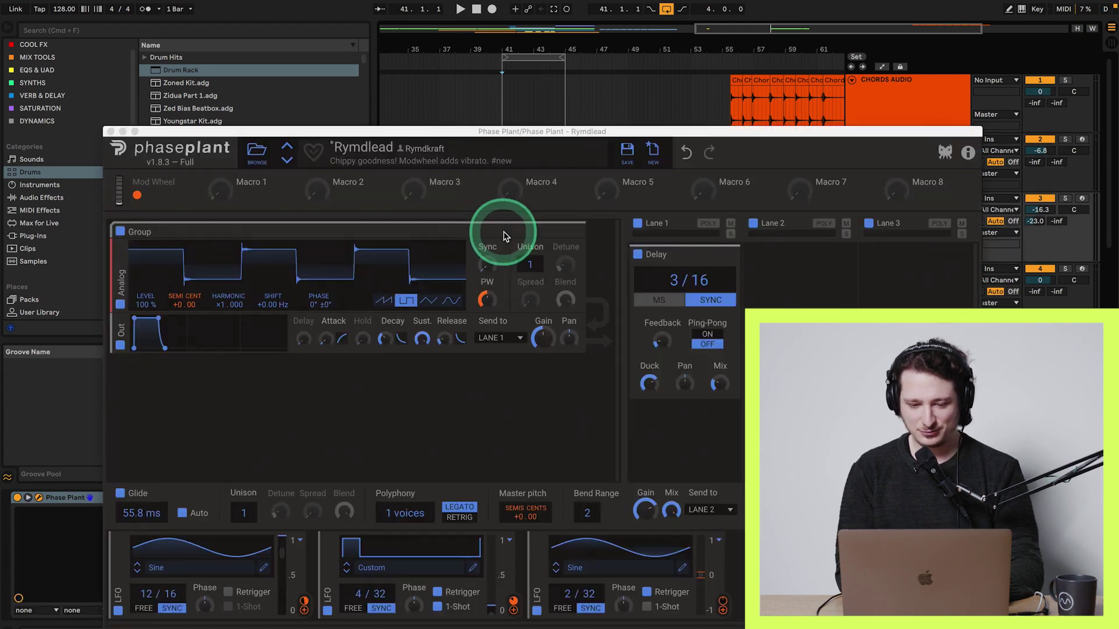
{"action": "left_click", "coordinate": [110, 131]}
{"action": "left_click", "coordinate": [504, 186]}
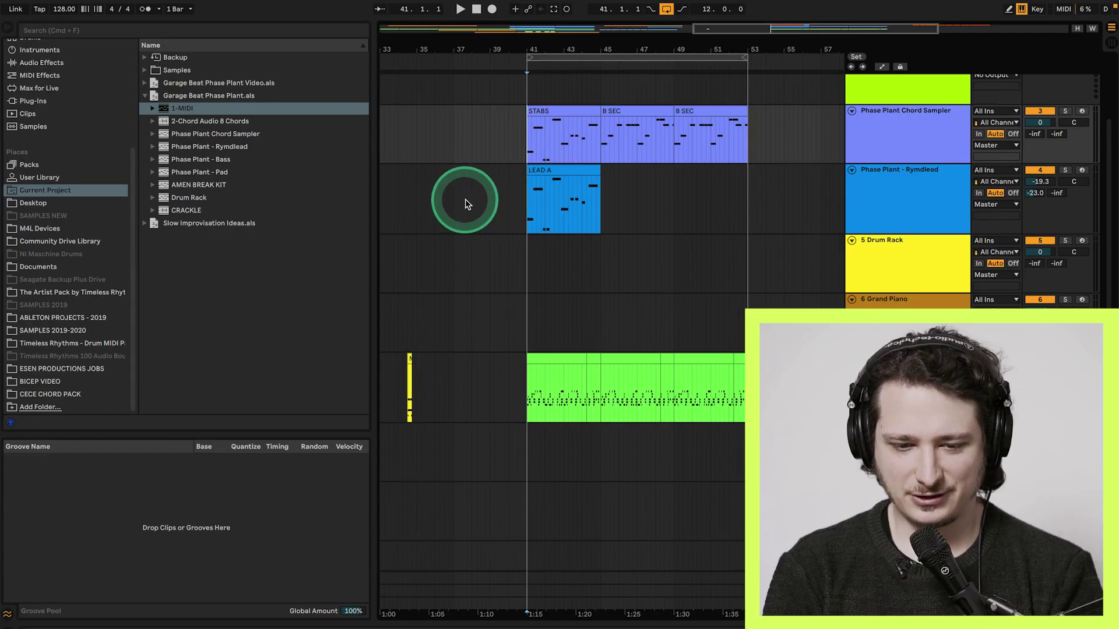
{"action": "left_click", "coordinate": [466, 212]}
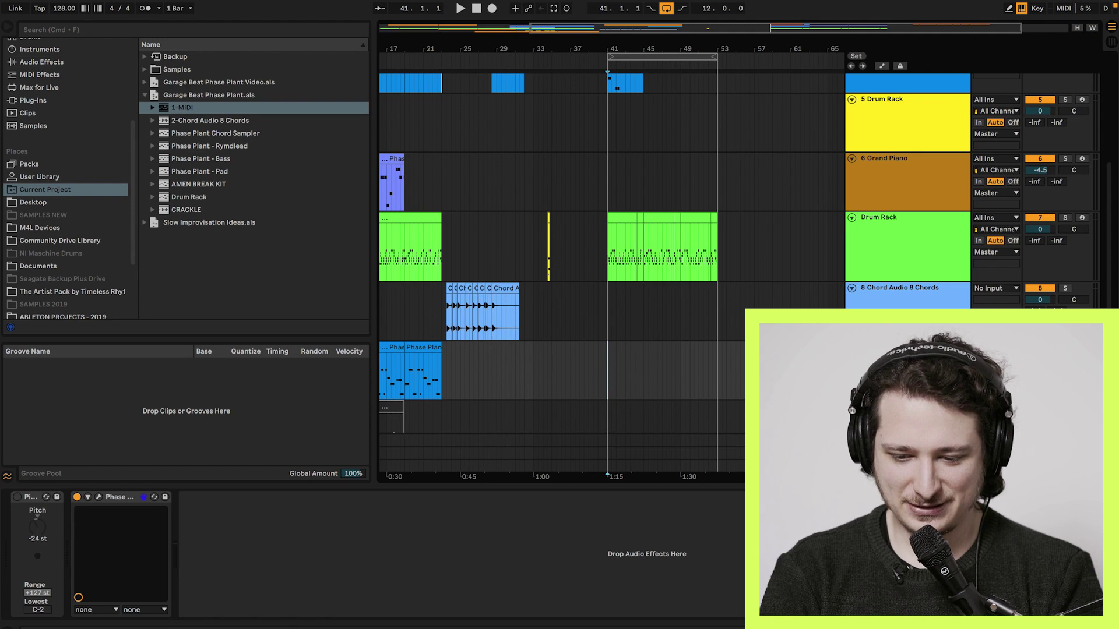
Open the Got Juice bass patch in Phase Plant, audition it and go through its StereoWidth, AddRoom and Distort macros.
{"action": "left_click", "coordinate": [98, 496]}
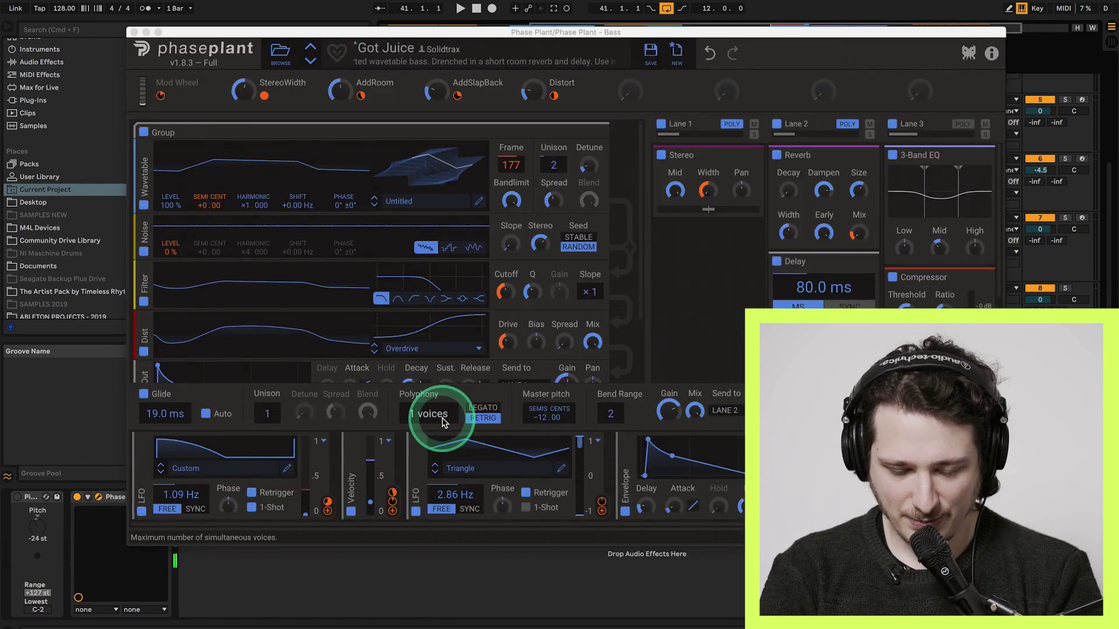
{"action": "left_click", "coordinate": [586, 225]}
{"action": "left_click_drag", "start_coordinate": [338, 92], "coordinate": [338, 67]}
{"action": "left_click", "coordinate": [261, 92]}
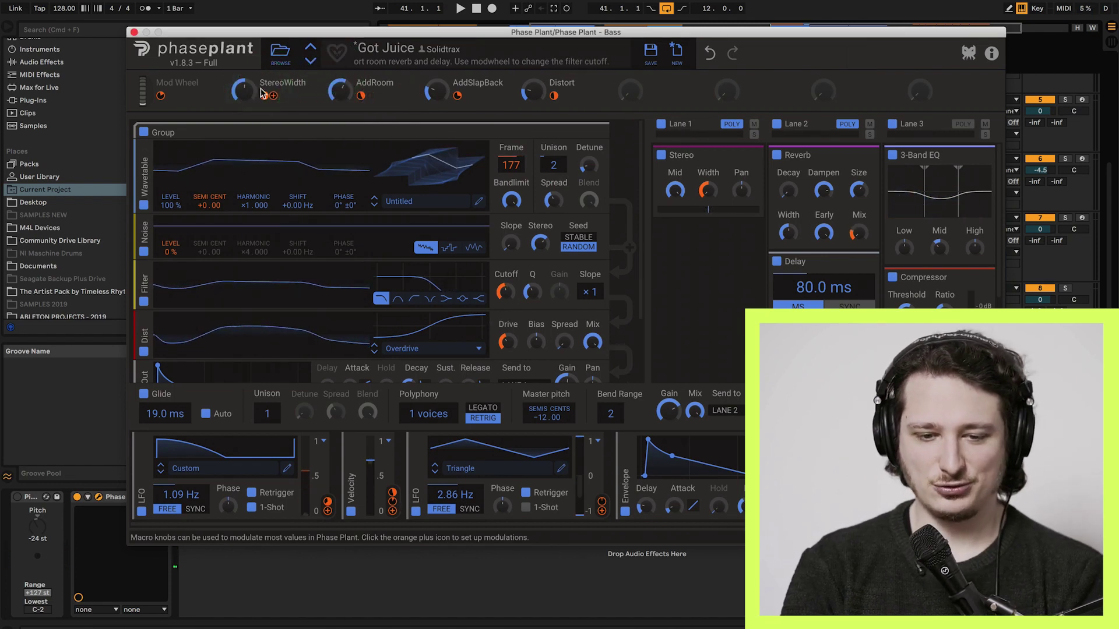
{"action": "mouse_move", "coordinate": [532, 98]}
{"action": "left_mouse_down"}
{"action": "mouse_move", "coordinate": [532, 70]}
{"action": "mouse_move", "coordinate": [531, 104]}
{"action": "left_mouse_up"}
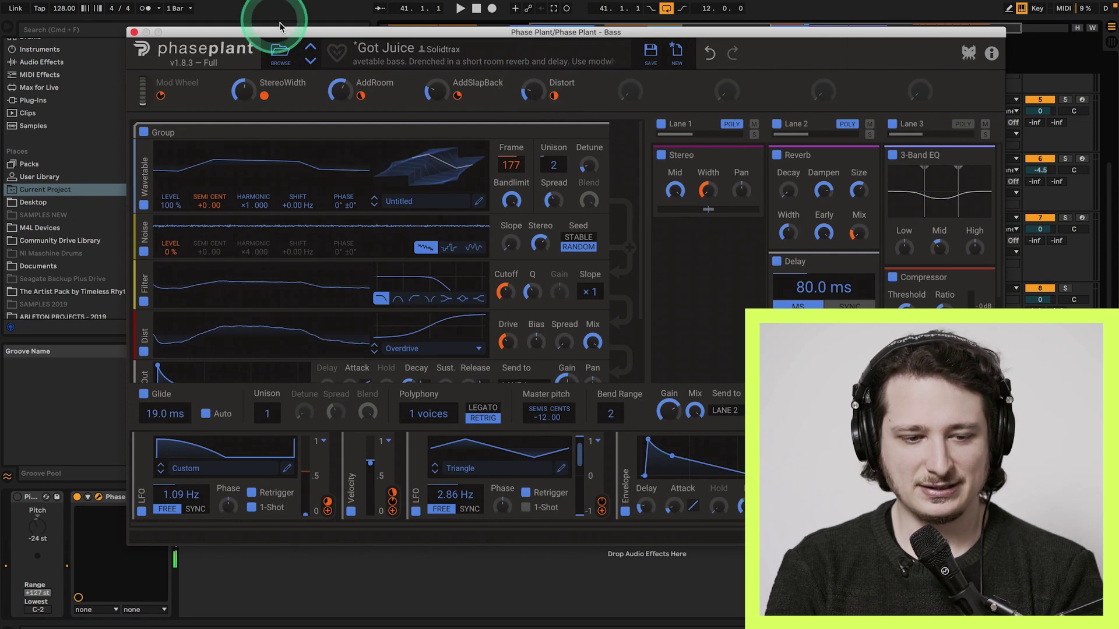
{"action": "left_click_drag", "start_coordinate": [362, 170], "coordinate": [315, 158]}
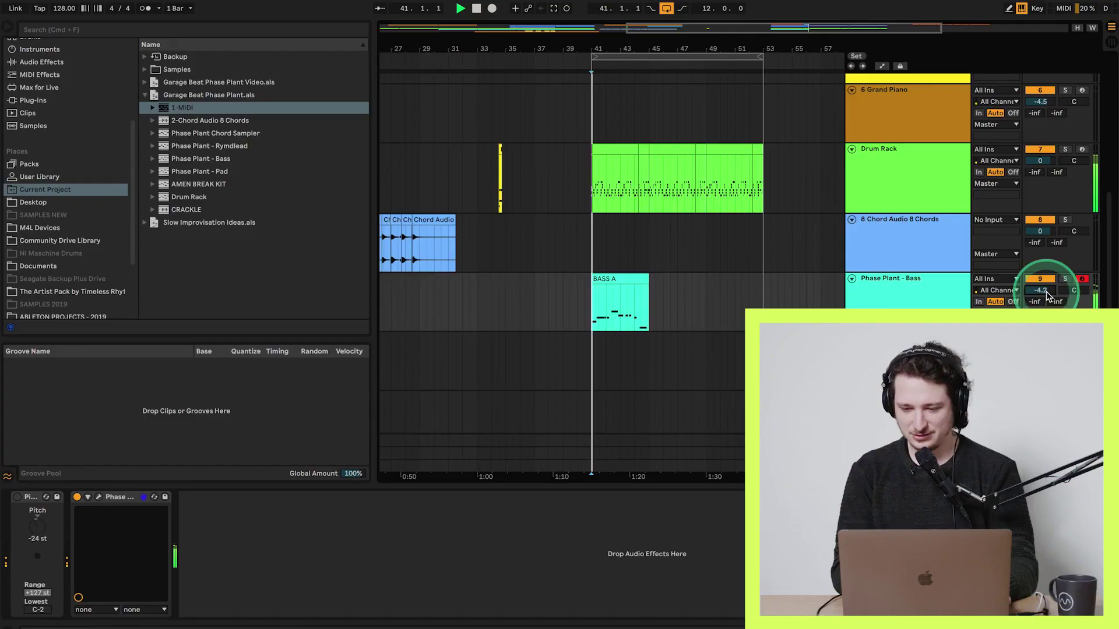
Listen to the BASS A clip together with the drums from bar 41, with the bass track at -4.2 dB.
{"action": "left_click", "coordinate": [590, 330]}
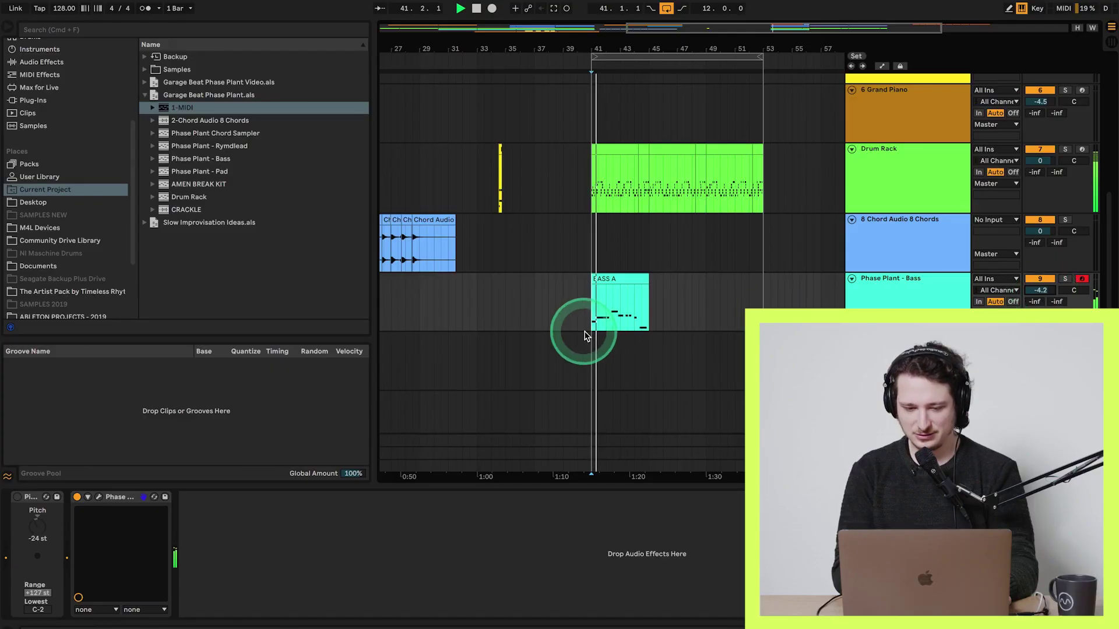
{"action": "left_click", "coordinate": [554, 322]}
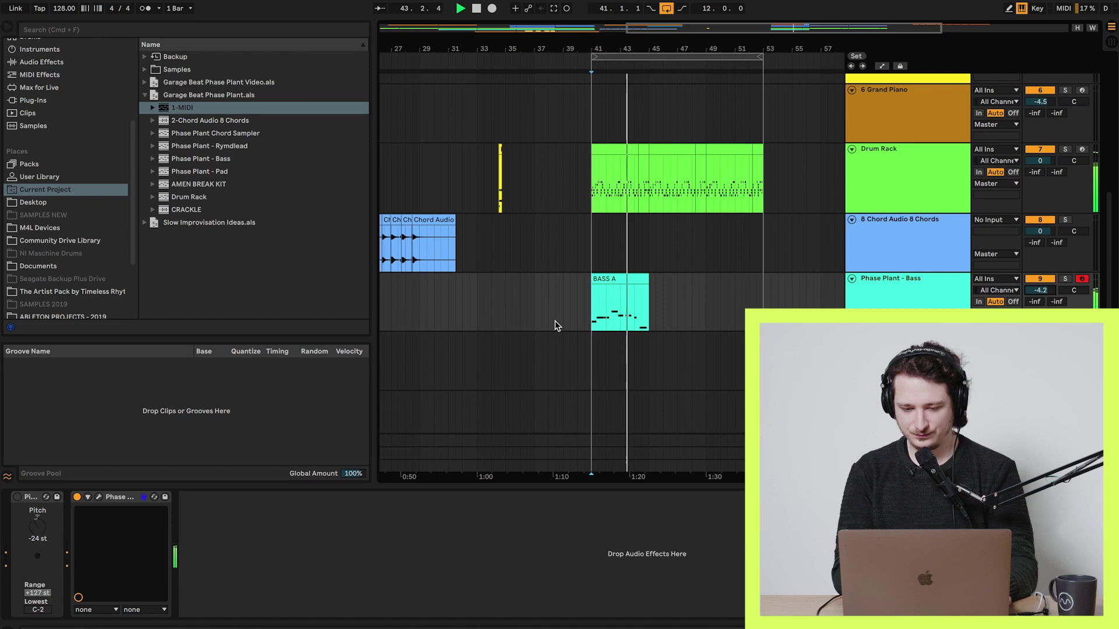
Play the bass clips together with the drum loop from bar 41 to hear the whole bass part.
{"action": "left_click", "coordinate": [562, 315]}
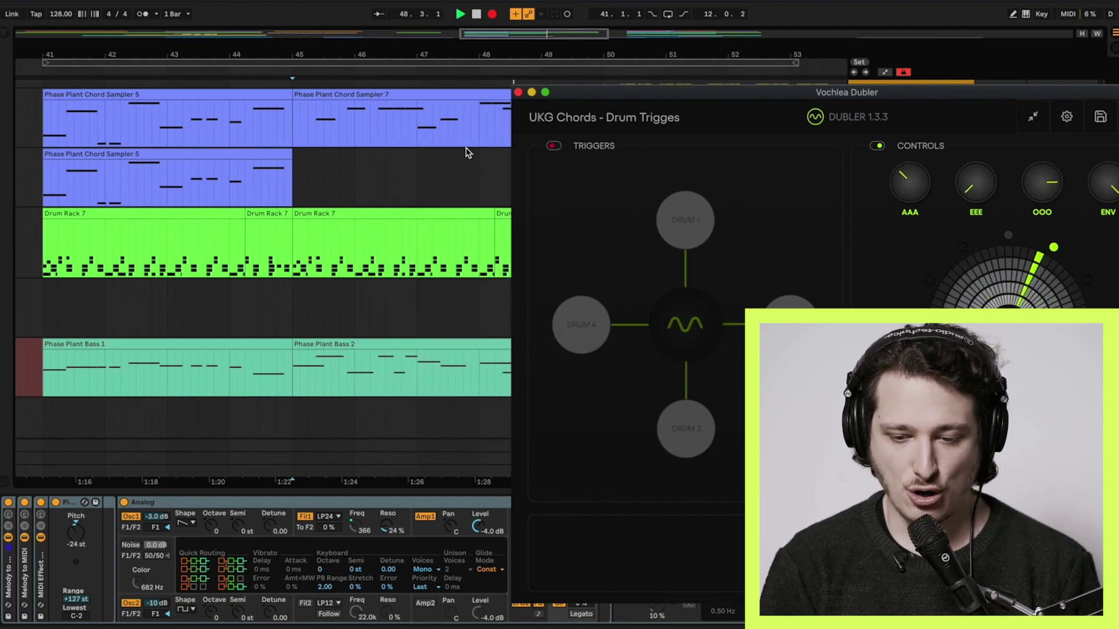
{"action": "left_click", "coordinate": [568, 368]}
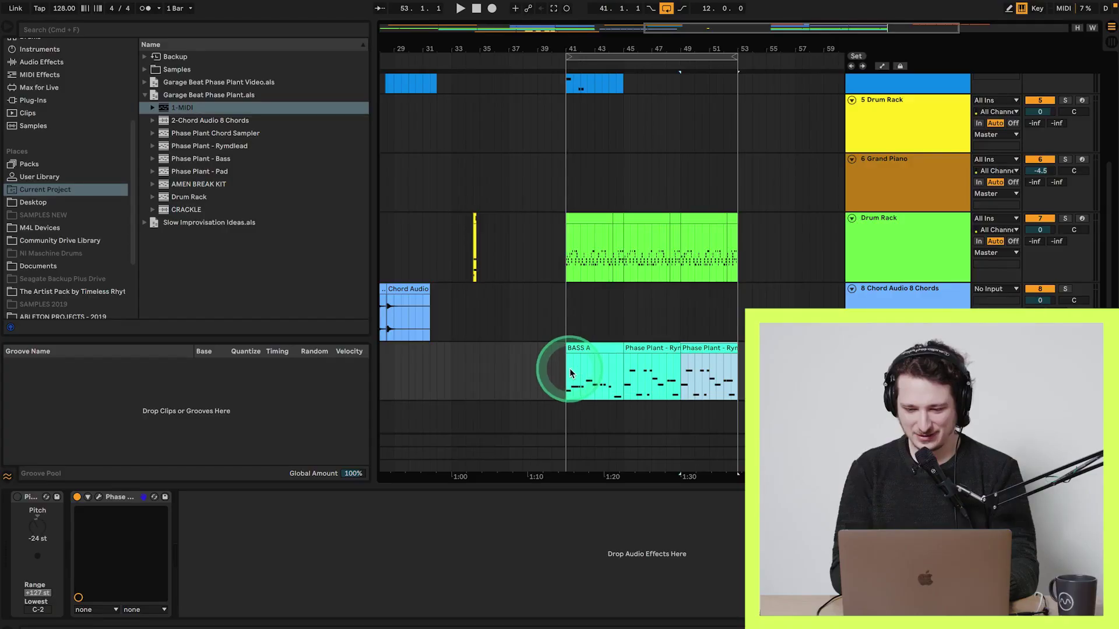
{"action": "left_click", "coordinate": [525, 388]}
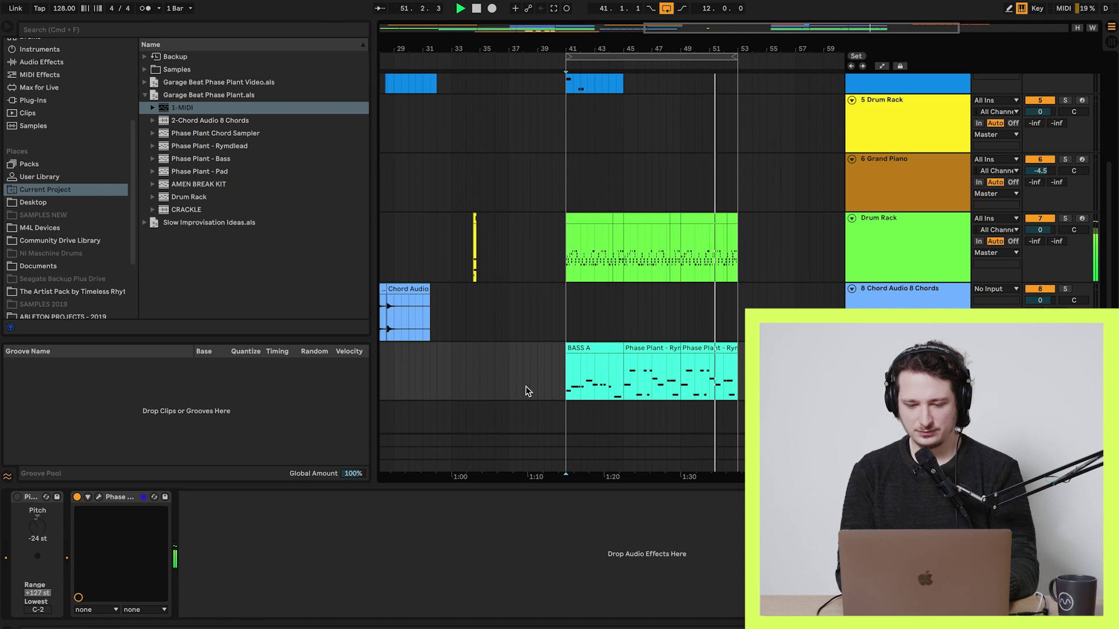
{"action": "left_click_drag", "start_coordinate": [528, 391], "coordinate": [574, 320]}
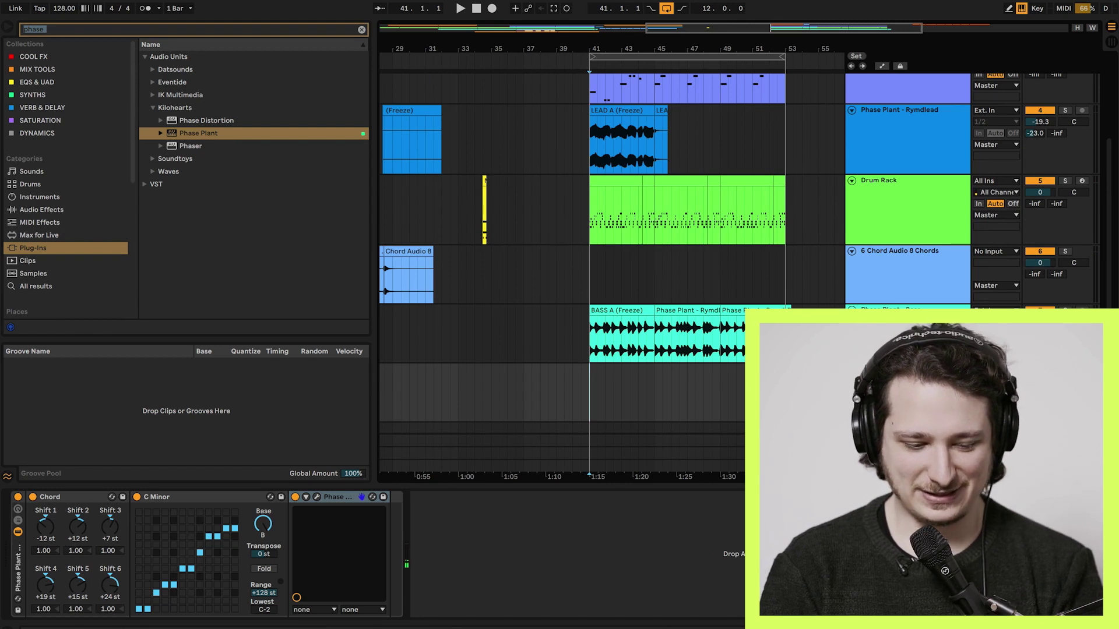
Open the pad track's PWM For Nick patch in Phase Plant and go through its Filter ENV, PWM ENV, High+Q Cut and Shift+Detune macros.
{"action": "left_click", "coordinate": [317, 496]}
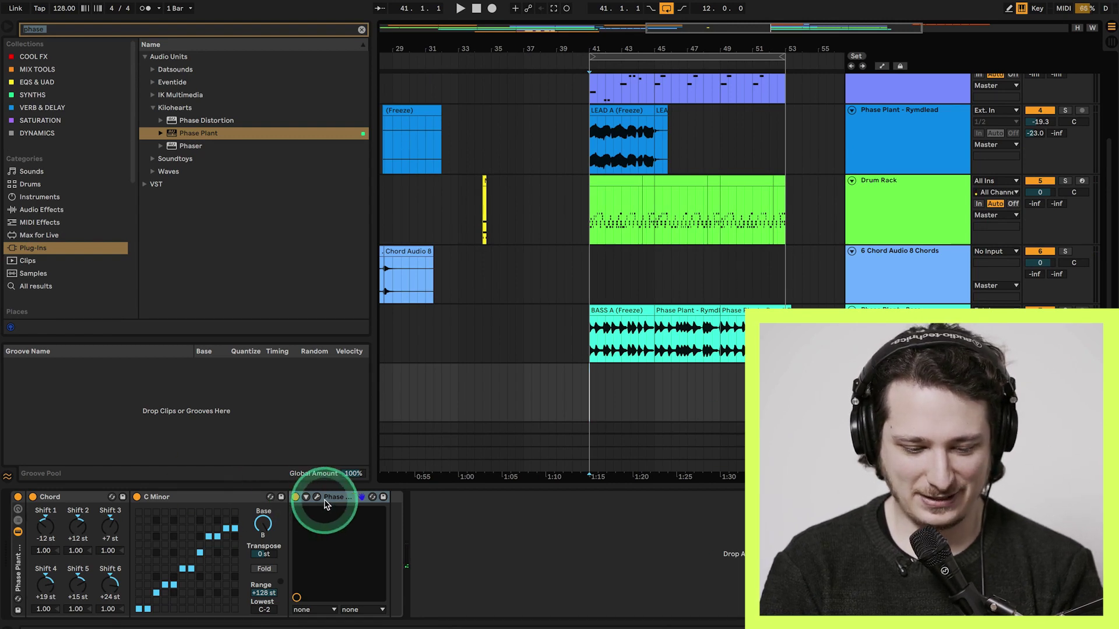
{"action": "left_click_drag", "start_coordinate": [400, 124], "coordinate": [467, 51]}
{"action": "left_click", "coordinate": [315, 124]}
{"action": "left_click_drag", "start_coordinate": [360, 105], "coordinate": [488, 96]}
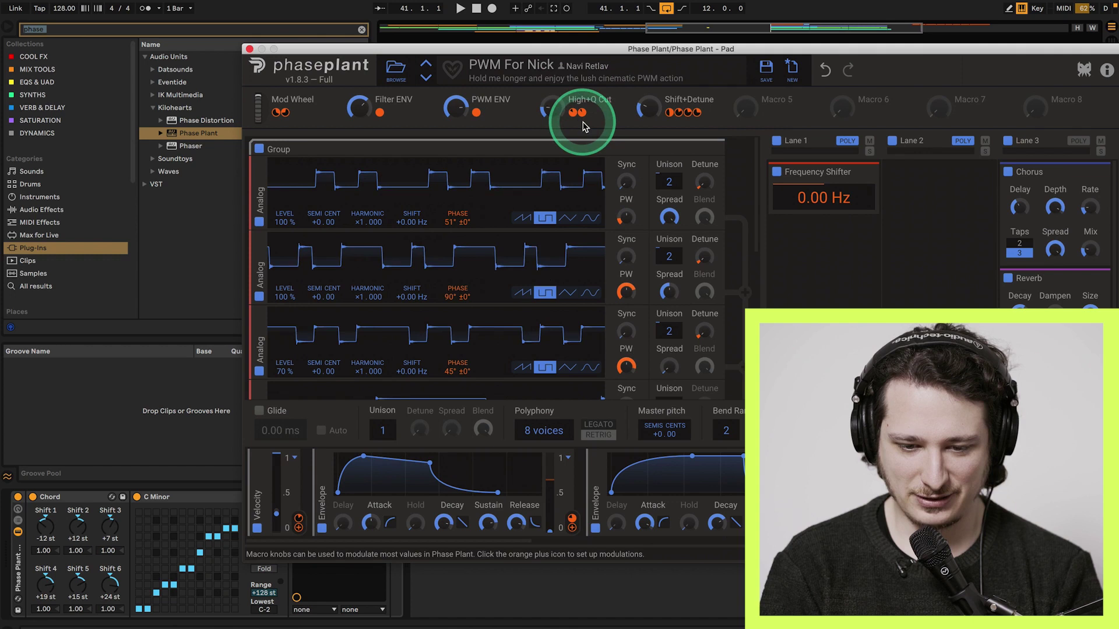
{"action": "left_click_drag", "start_coordinate": [654, 112], "coordinate": [285, 154]}
{"action": "mouse_move", "coordinate": [532, 48]}
{"action": "left_mouse_down"}
{"action": "mouse_move", "coordinate": [491, 36]}
{"action": "mouse_move", "coordinate": [394, 43]}
{"action": "mouse_move", "coordinate": [536, 38]}
{"action": "left_mouse_up"}
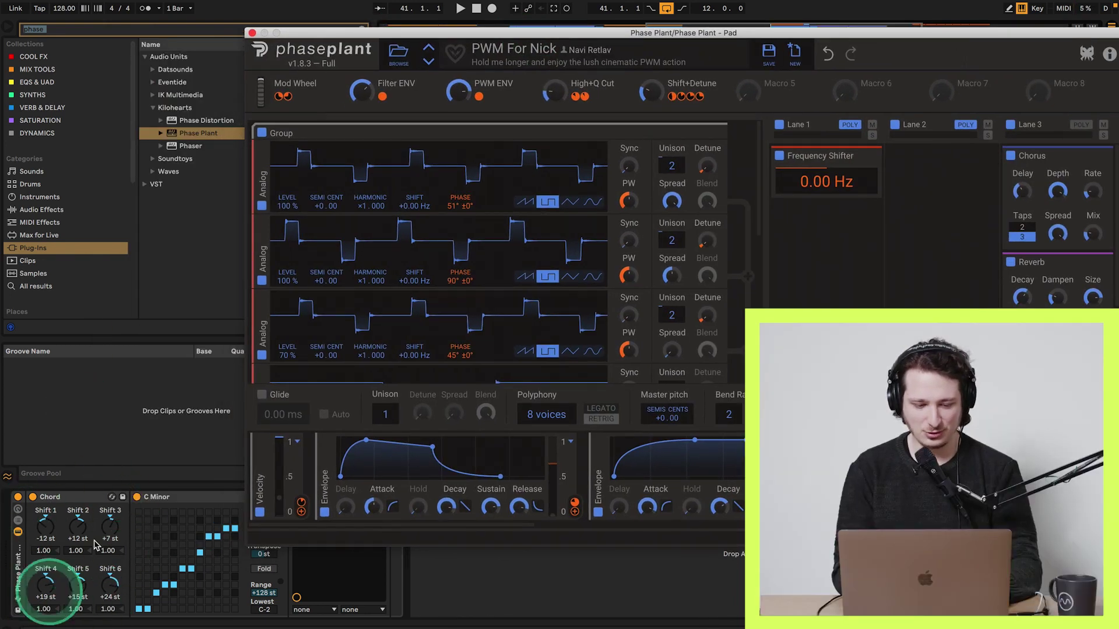
Examine the Chord and C Minor scale devices ahead of Phase Plant on the pad track and audition the PWM For Nick pad.
{"action": "left_click_drag", "start_coordinate": [471, 33], "coordinate": [591, 30]}
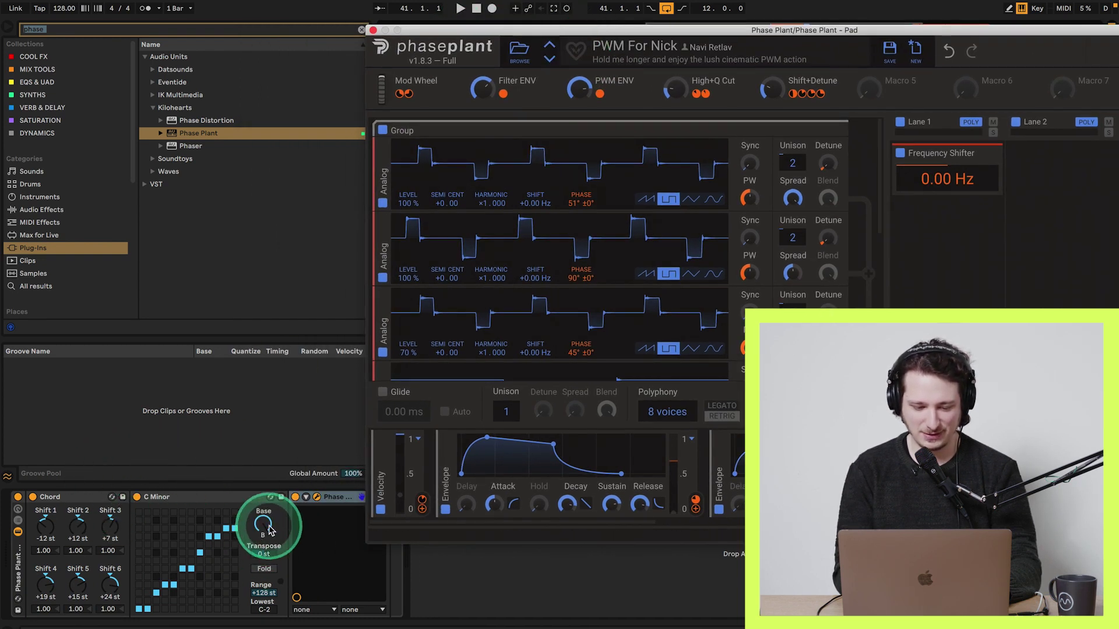
{"action": "left_click", "coordinate": [163, 499]}
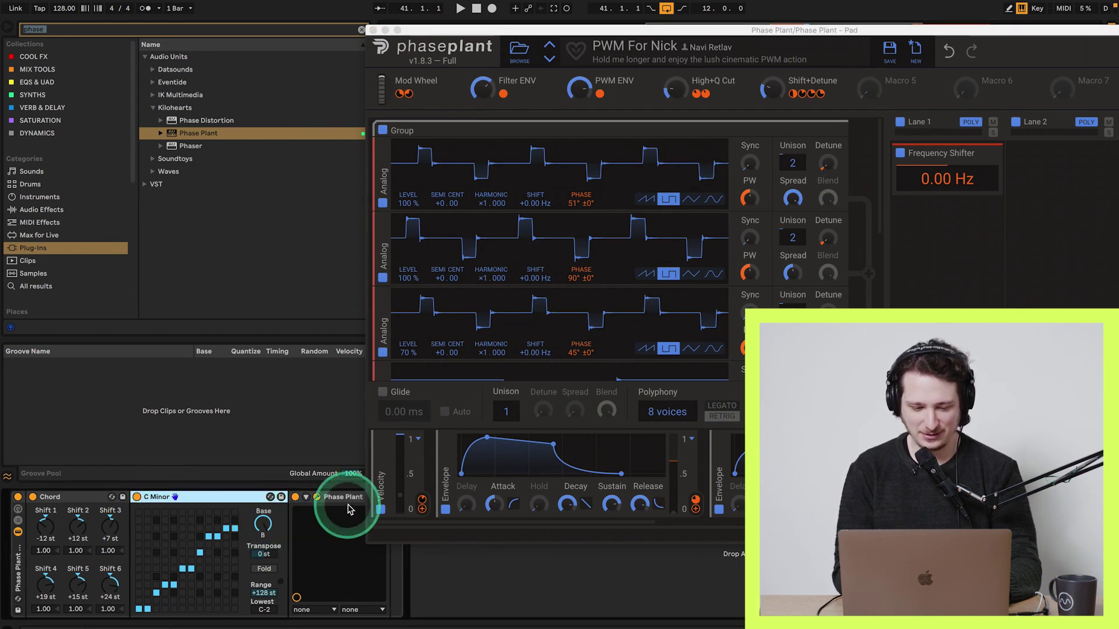
{"action": "left_click_drag", "start_coordinate": [823, 37], "coordinate": [534, 249]}
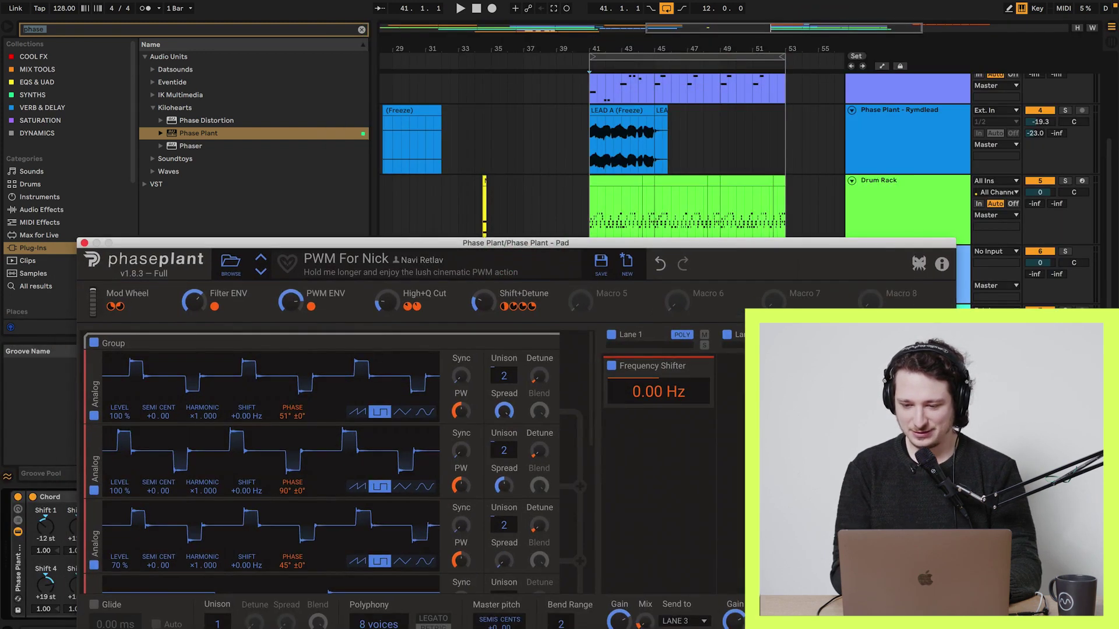
{"action": "left_click_drag", "start_coordinate": [918, 258], "coordinate": [939, 104]}
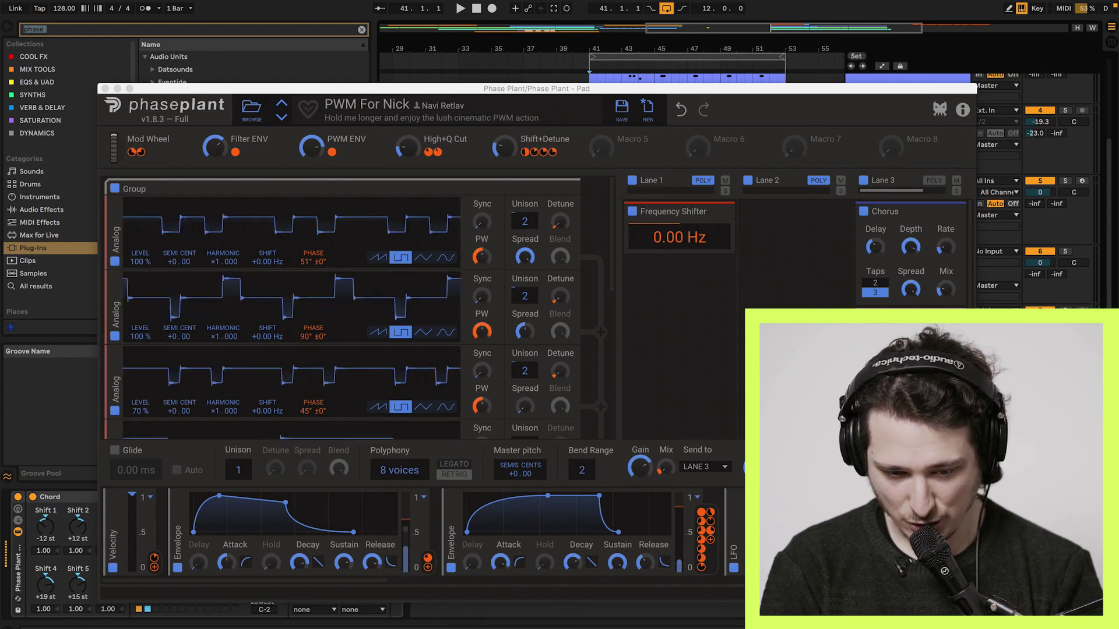
{"action": "left_click", "coordinate": [208, 208]}
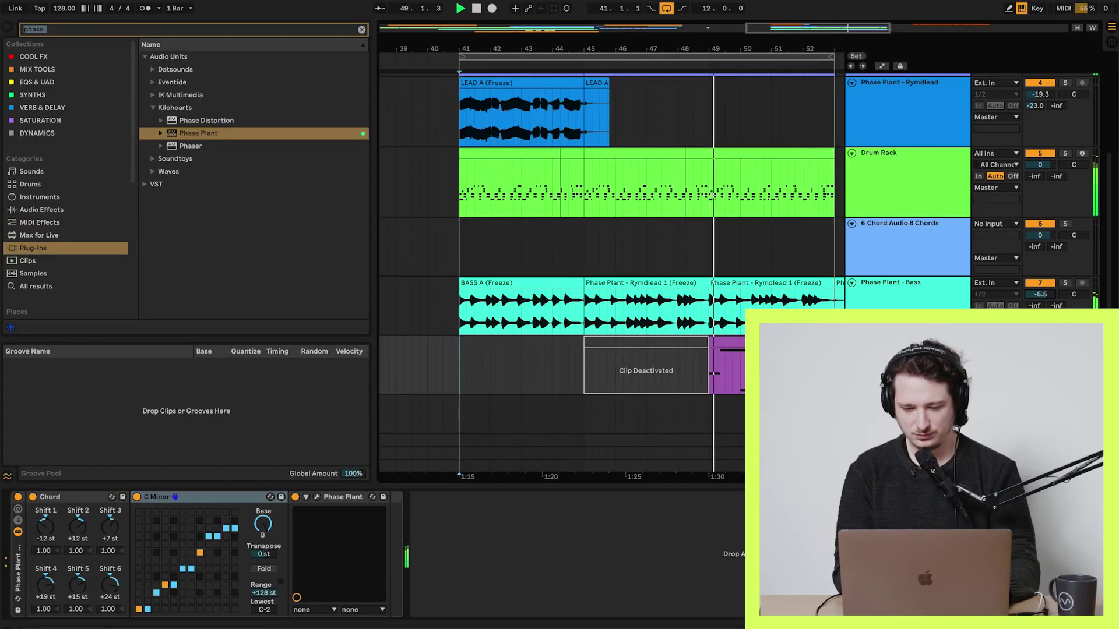
Open the pad clip at bar 49 for note editing and shift its long F#4 and F#3 notes slightly earlier.
{"action": "double_click", "coordinate": [724, 350]}
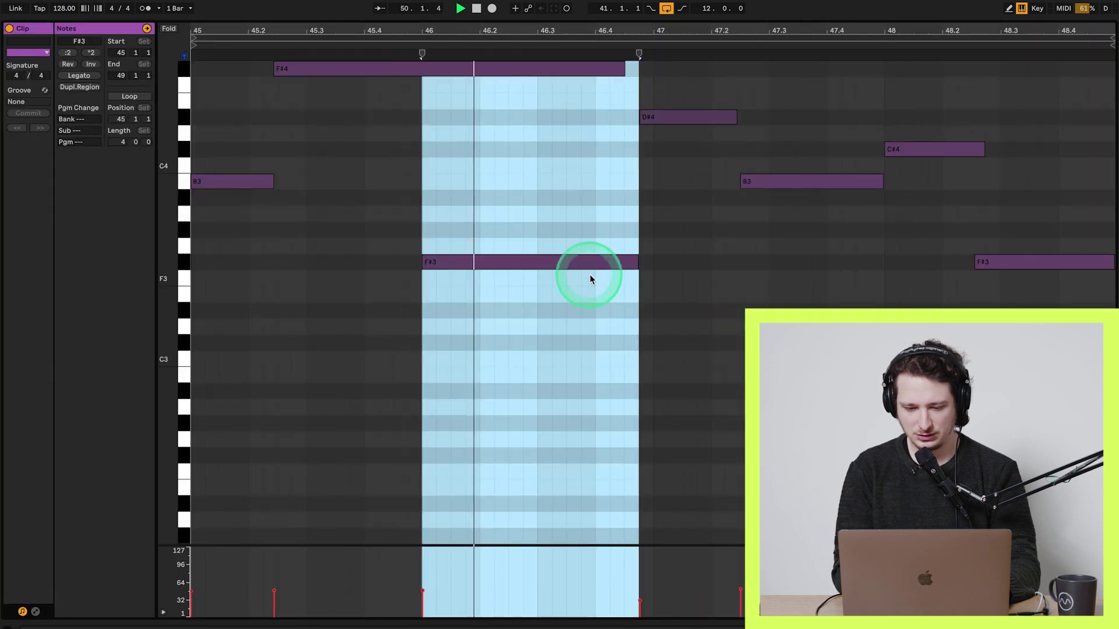
{"action": "scroll", "coordinate": [462, 260], "scroll_direction": "up", "scroll_amount": 2}
{"action": "left_click", "coordinate": [557, 183]}
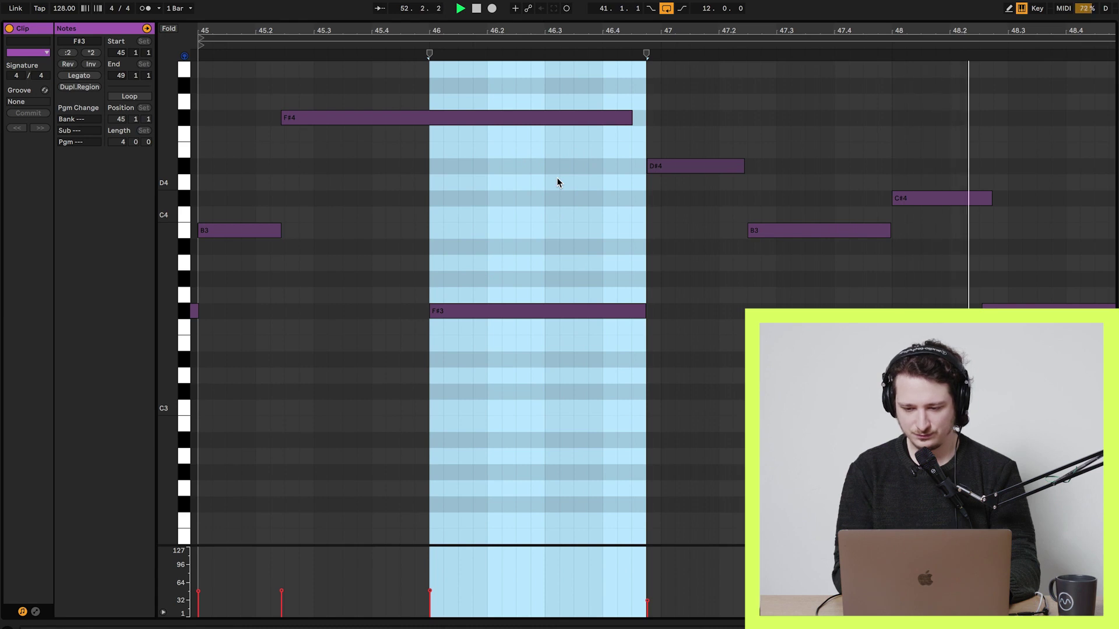
{"action": "left_click", "coordinate": [301, 259]}
{"action": "scroll", "coordinate": [303, 262], "scroll_direction": "left", "scroll_amount": 2}
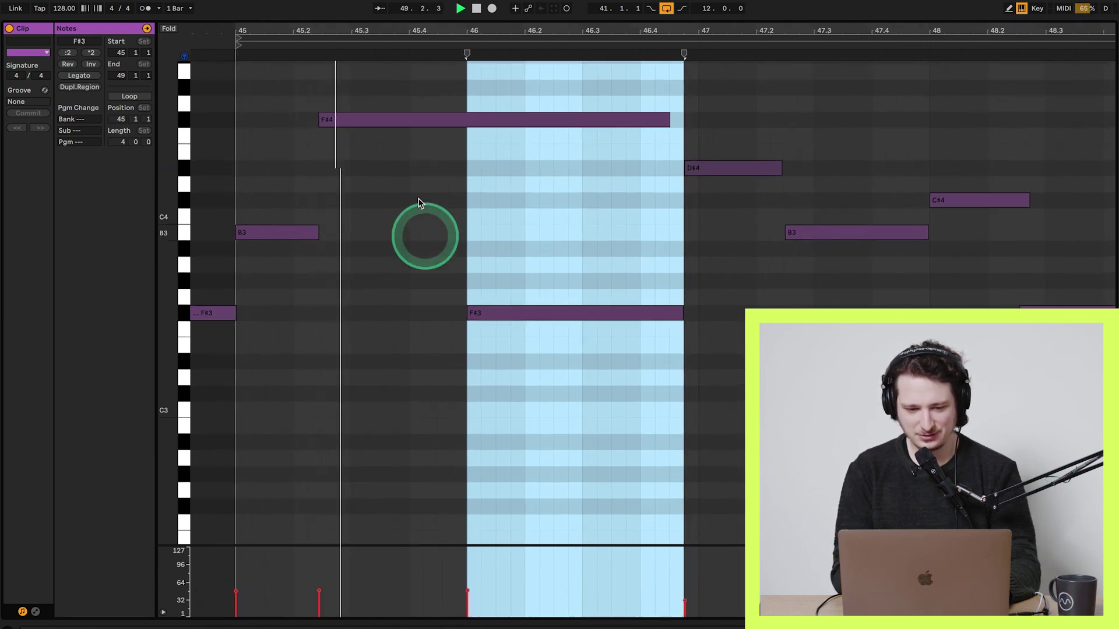
{"action": "left_click_drag", "start_coordinate": [410, 123], "coordinate": [401, 128]}
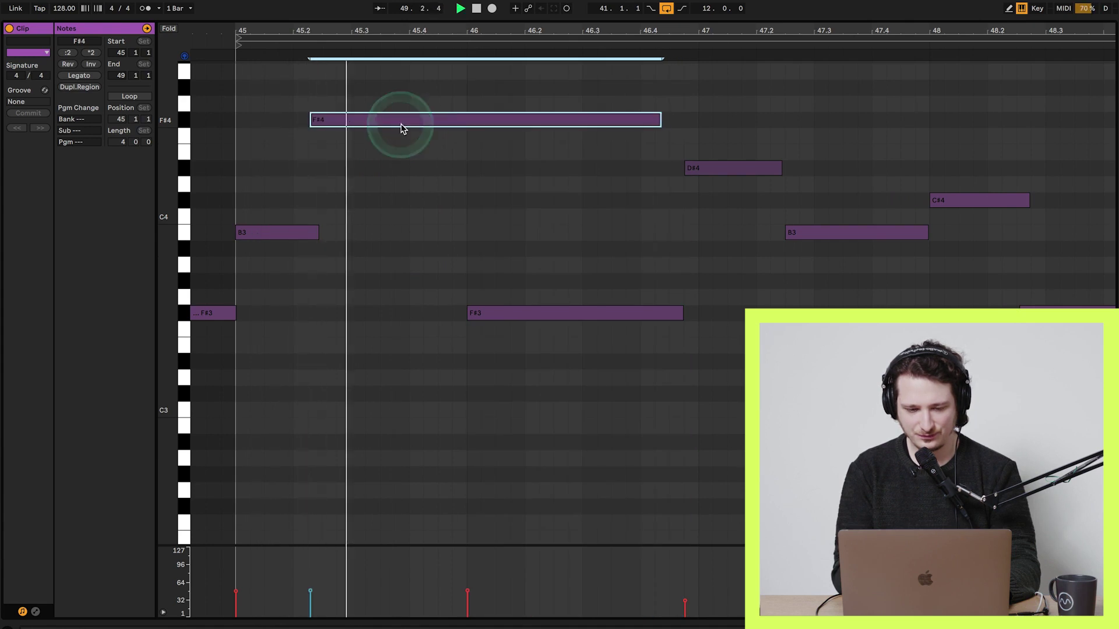
{"action": "left_click_drag", "start_coordinate": [523, 329], "coordinate": [502, 320]}
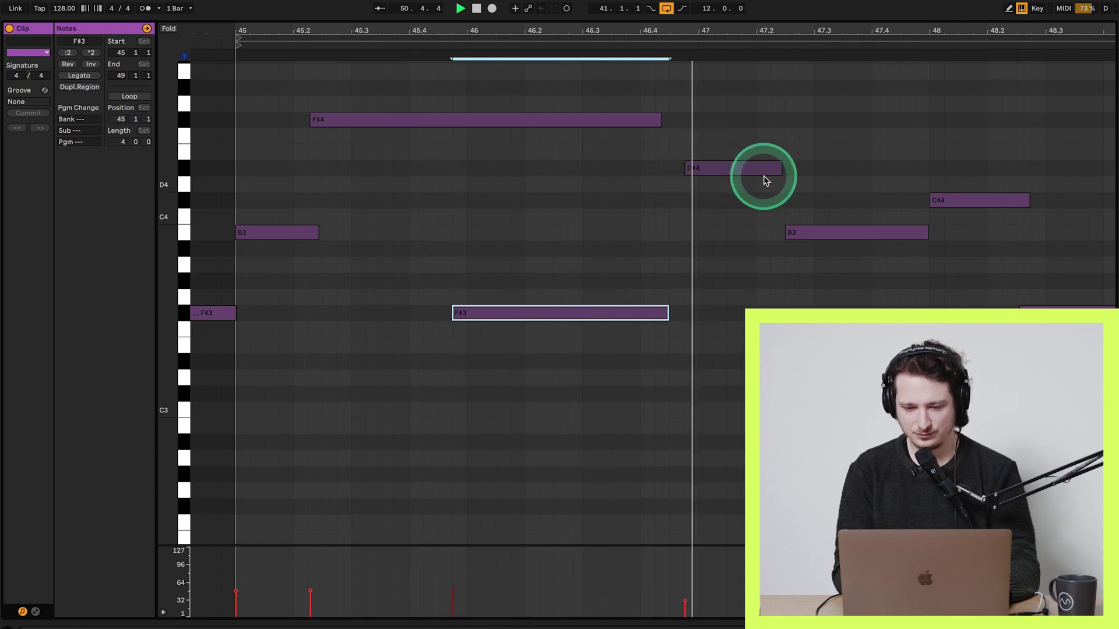
Check the remaining notes of the pad clip during playback and return to the arrangement.
{"action": "scroll", "coordinate": [868, 224], "scroll_direction": "right", "scroll_amount": 2}
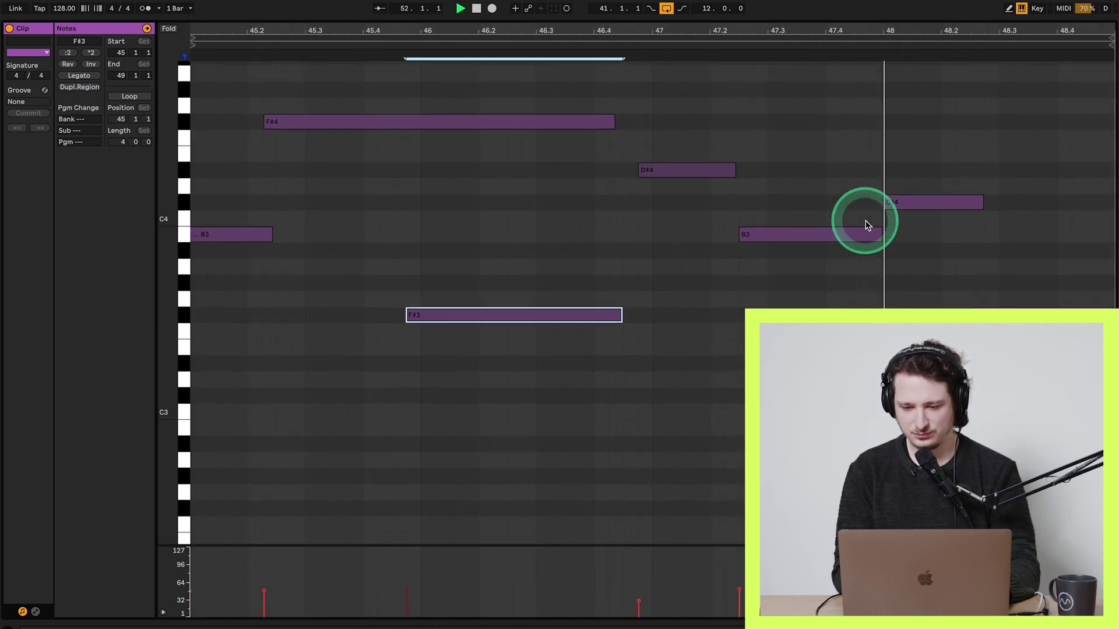
{"action": "left_click", "coordinate": [975, 314]}
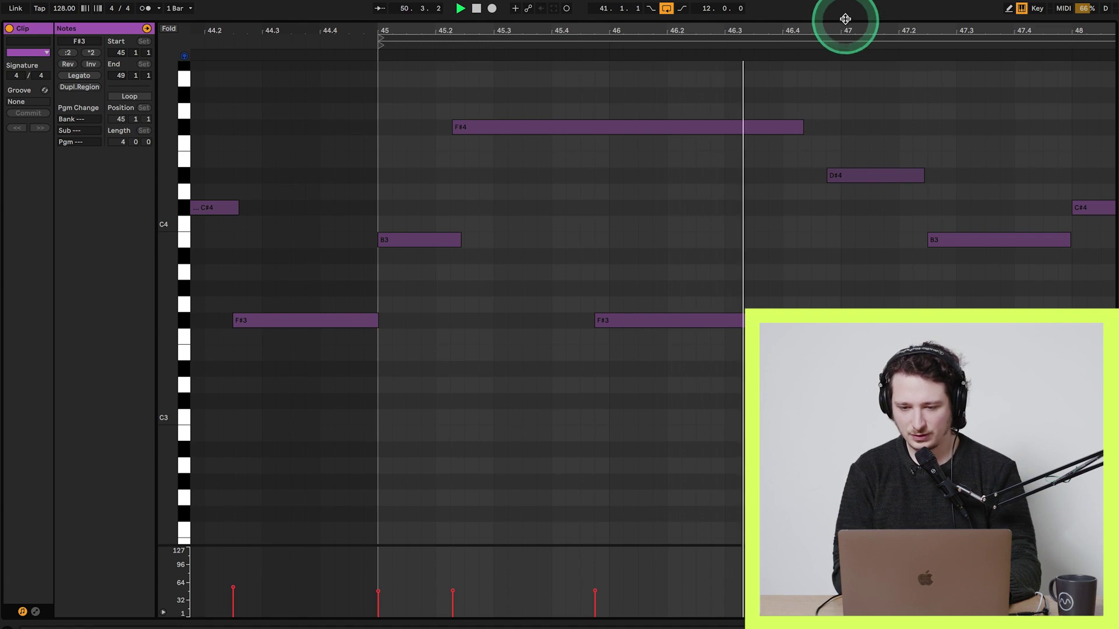
{"action": "key", "text": "ctrl+f"}
{"action": "left_click_drag", "start_coordinate": [716, 176], "coordinate": [665, 216]}
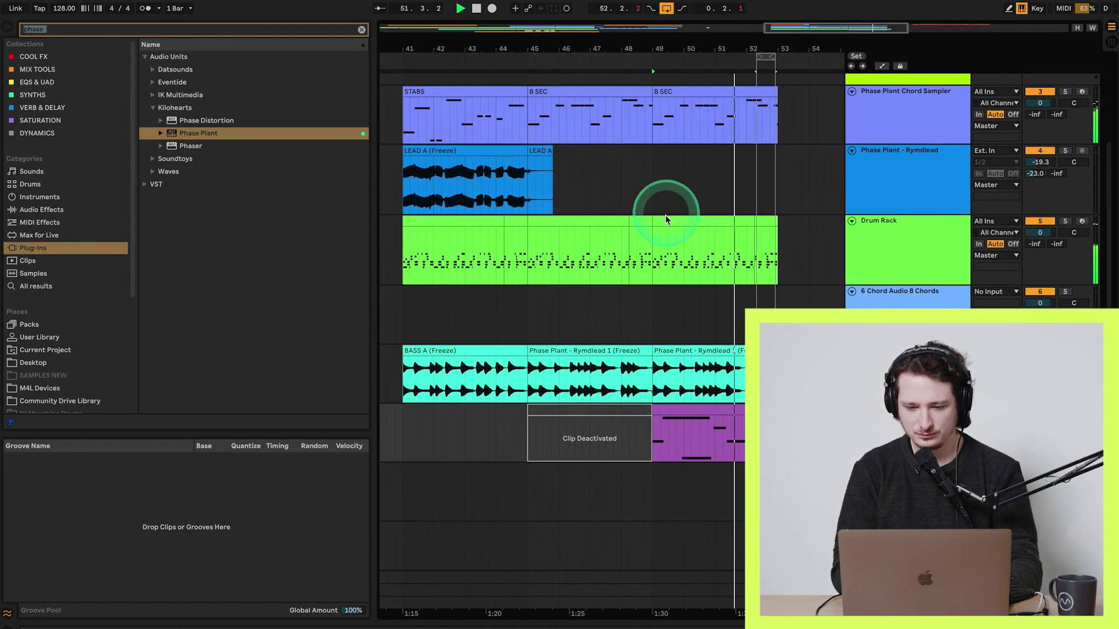